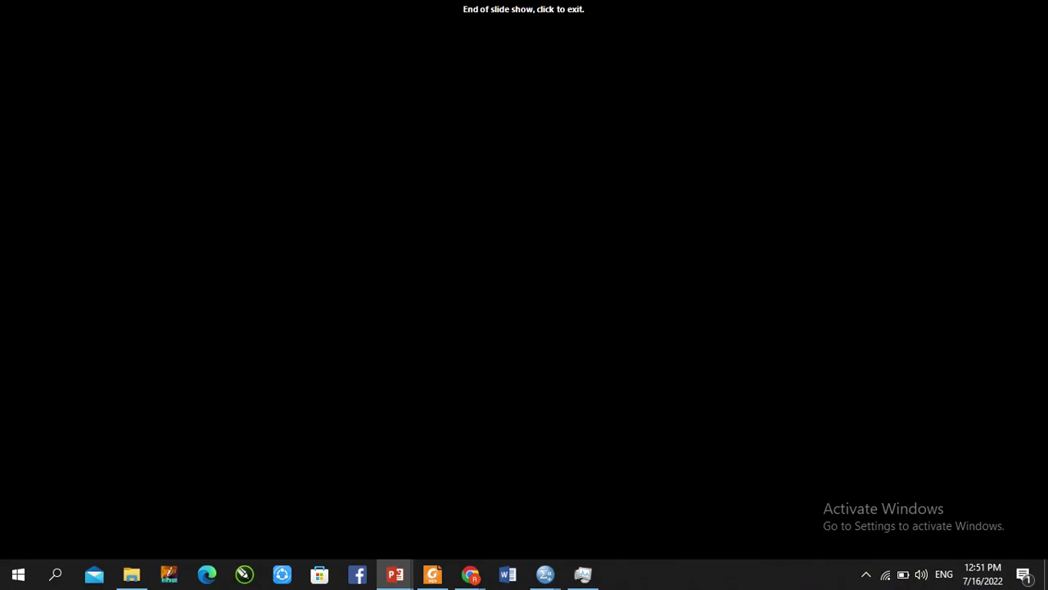
Collapse the slide thumbnails and delete the title and subtitle placeholders from the blank slide.
{"action": "left_click", "coordinate": [843, 45]}
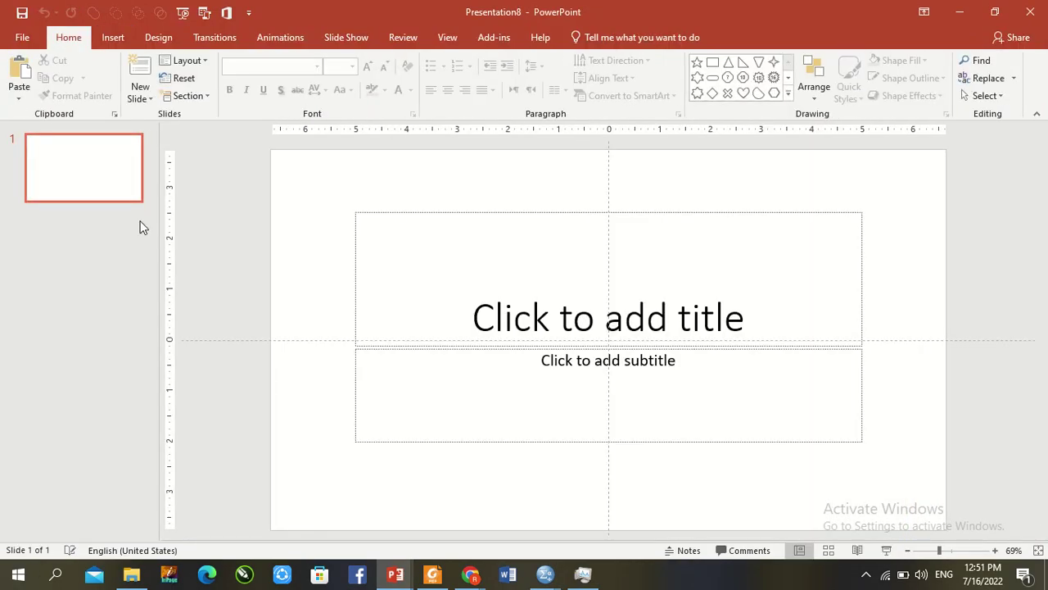
{"action": "left_click_drag", "start_coordinate": [158, 240], "coordinate": [5, 242]}
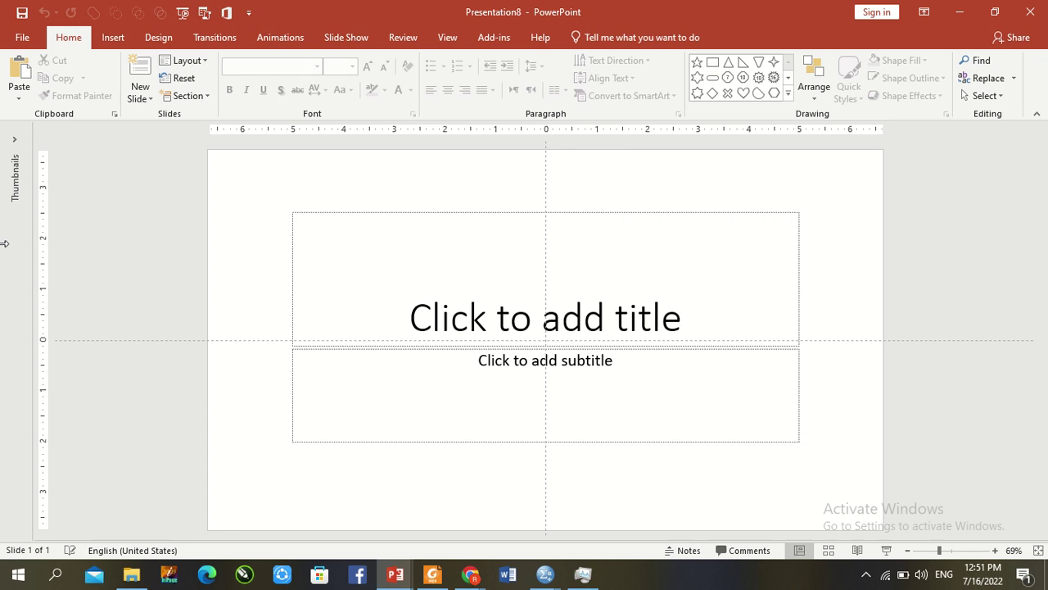
{"action": "key", "text": "ctrl+a"}
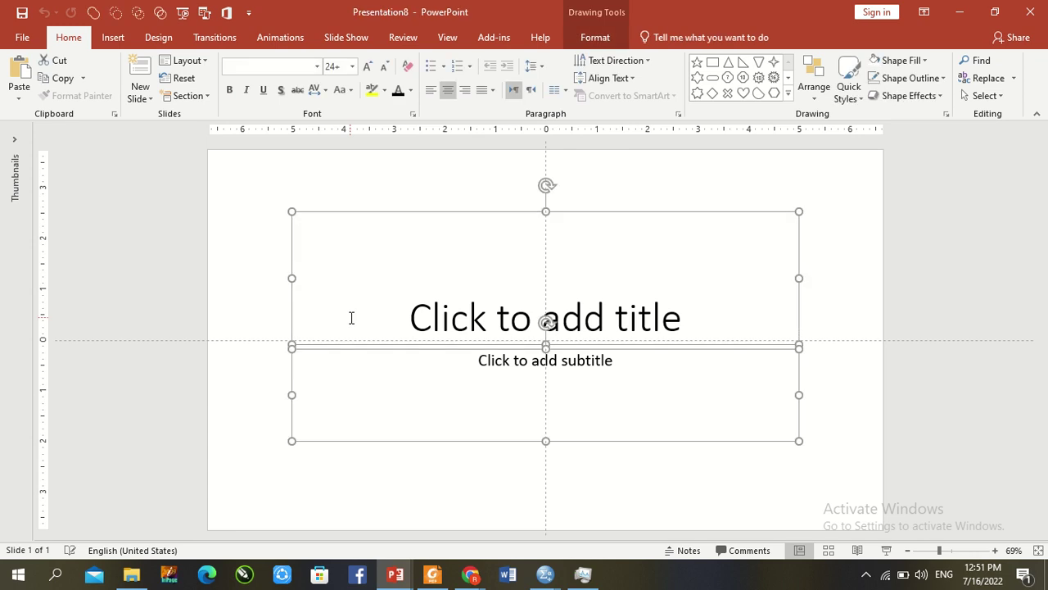
{"action": "key", "text": "Delete"}
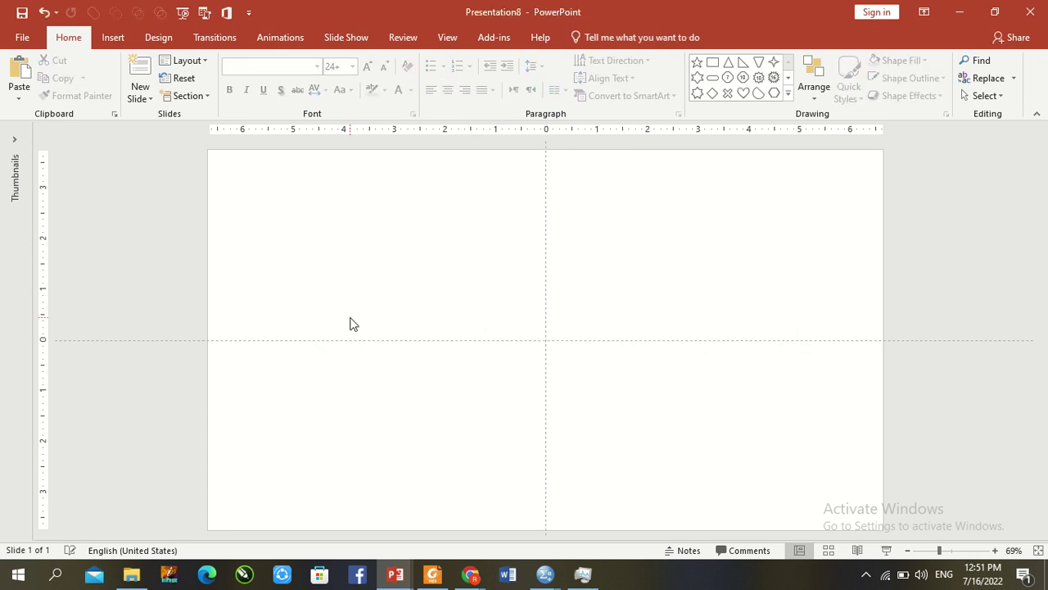
Insert WordArt in the plain black style with the text MOTHER.
{"action": "left_click", "coordinate": [109, 36]}
{"action": "left_click", "coordinate": [753, 86]}
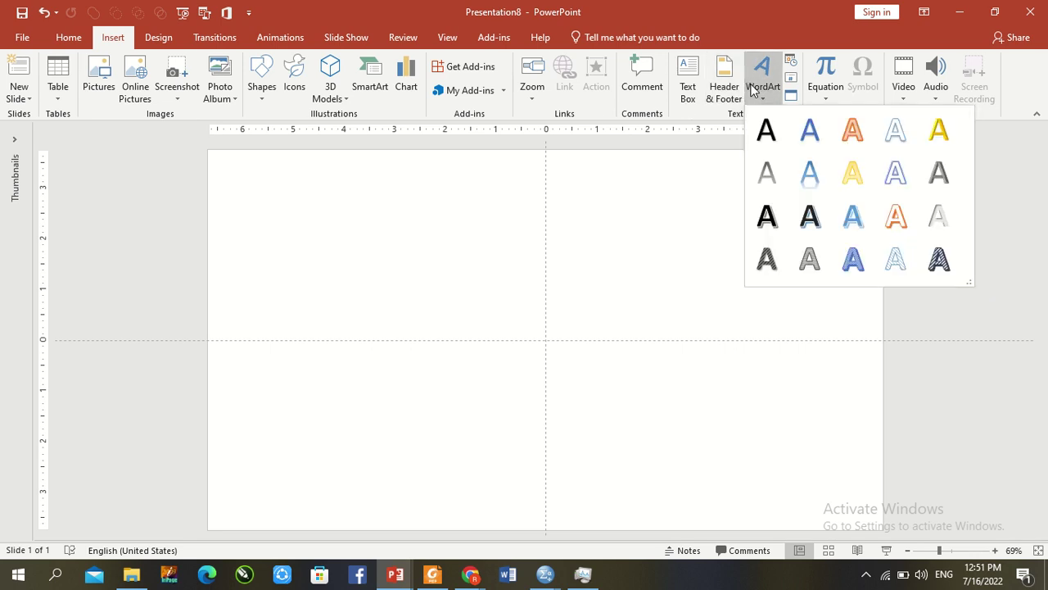
{"action": "left_click", "coordinate": [763, 132]}
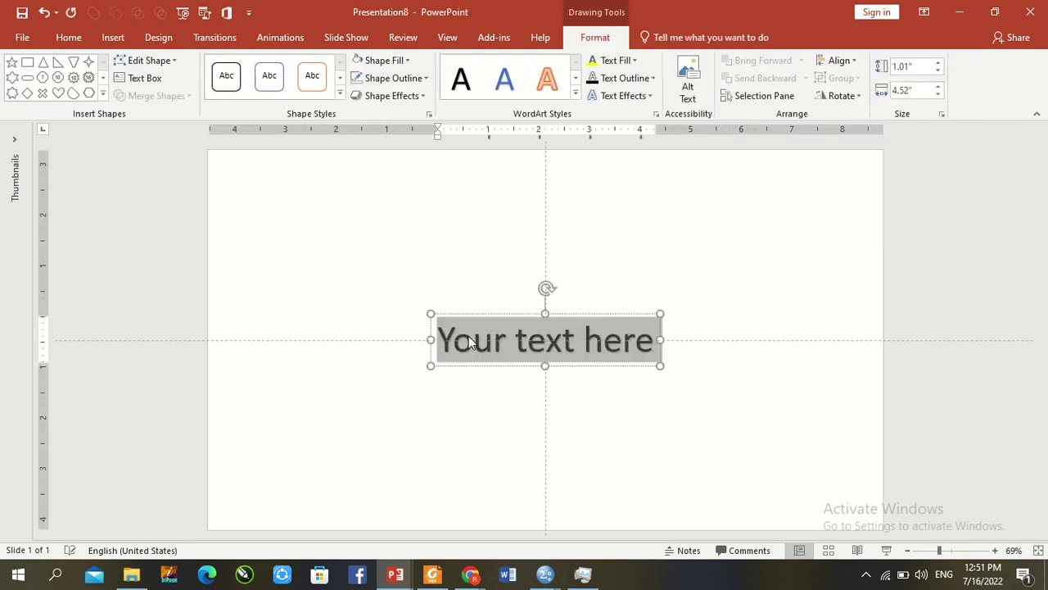
{"action": "type", "text": "MOTHER"}
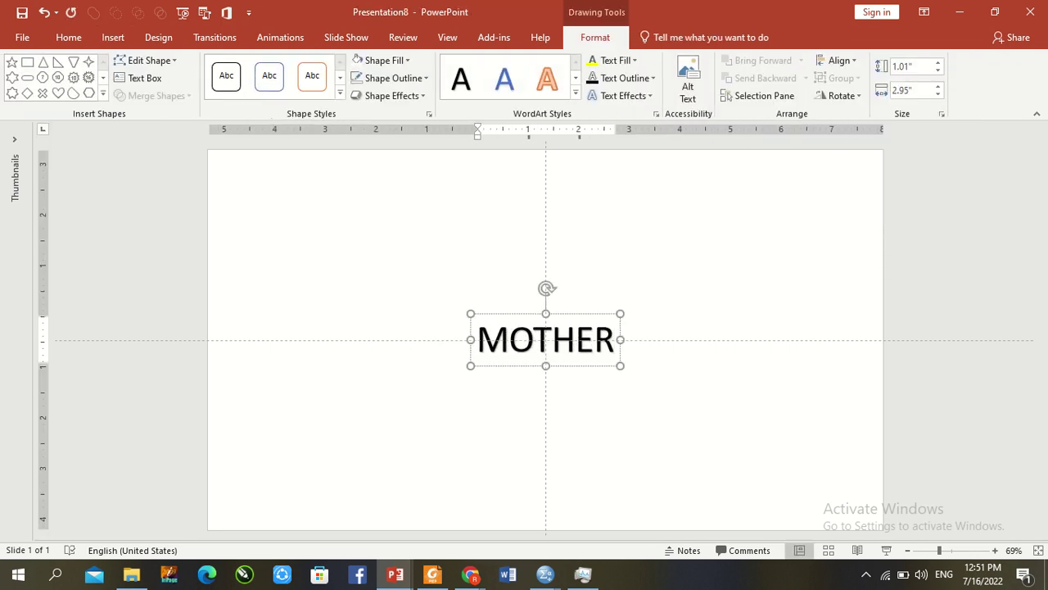
Make the MOTHER text bold and set its font size to 250.
{"action": "key", "text": "ctrl+a"}
{"action": "key", "text": "ctrl+b"}
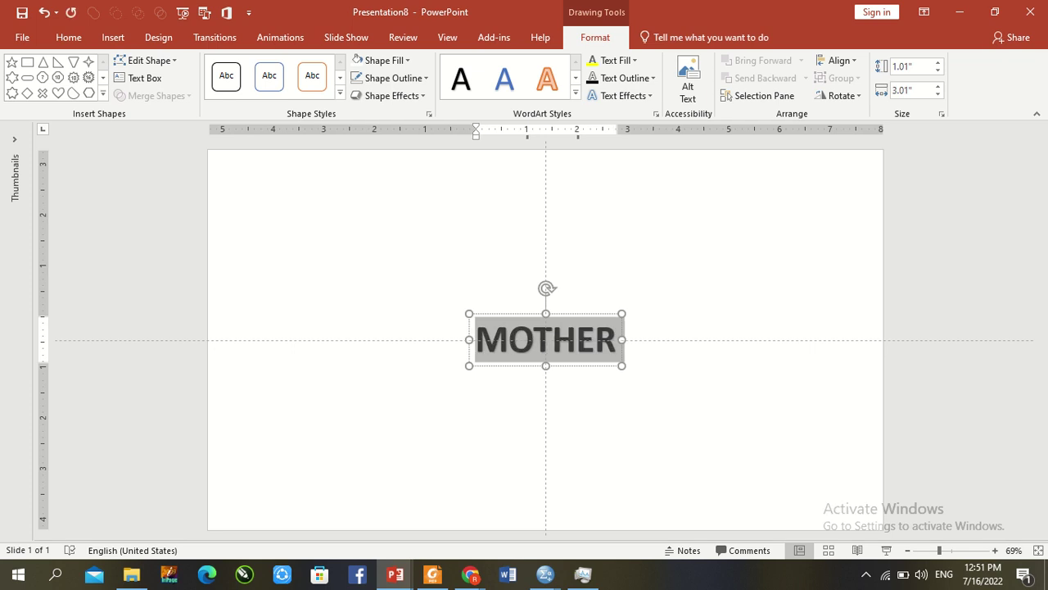
{"action": "left_click", "coordinate": [70, 37]}
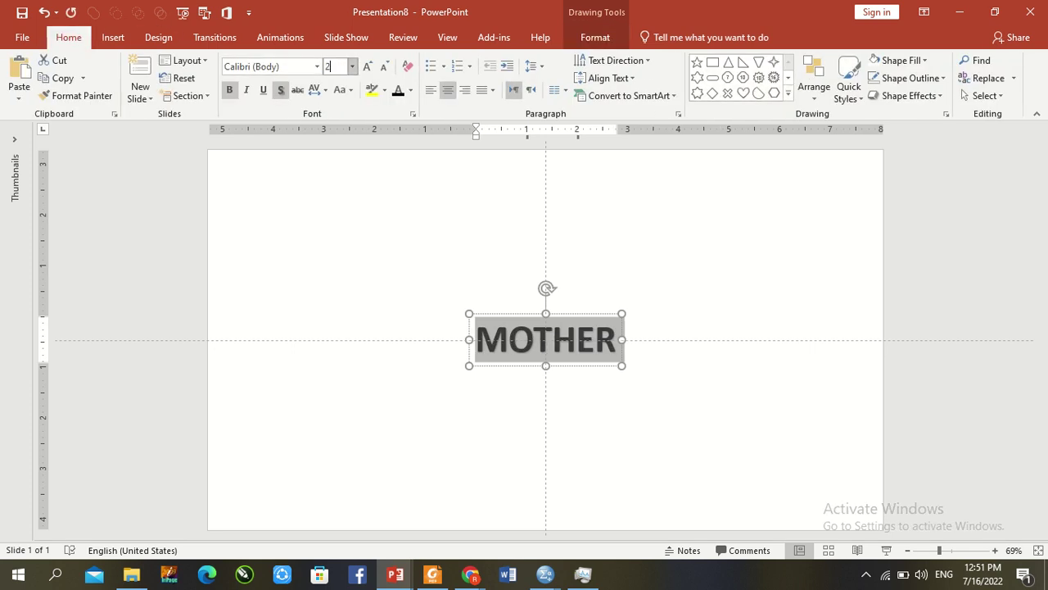
{"action": "type", "text": "250"}
{"action": "key", "text": "Return"}
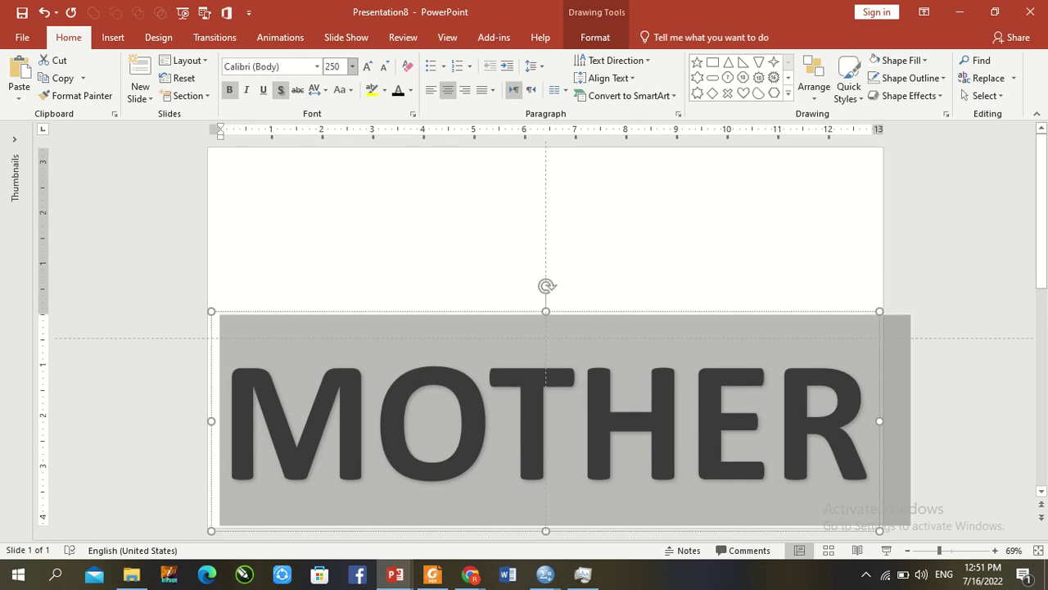
Set the MOTHER text's font to Impact and its character spacing to Very Loose.
{"action": "left_click", "coordinate": [287, 67]}
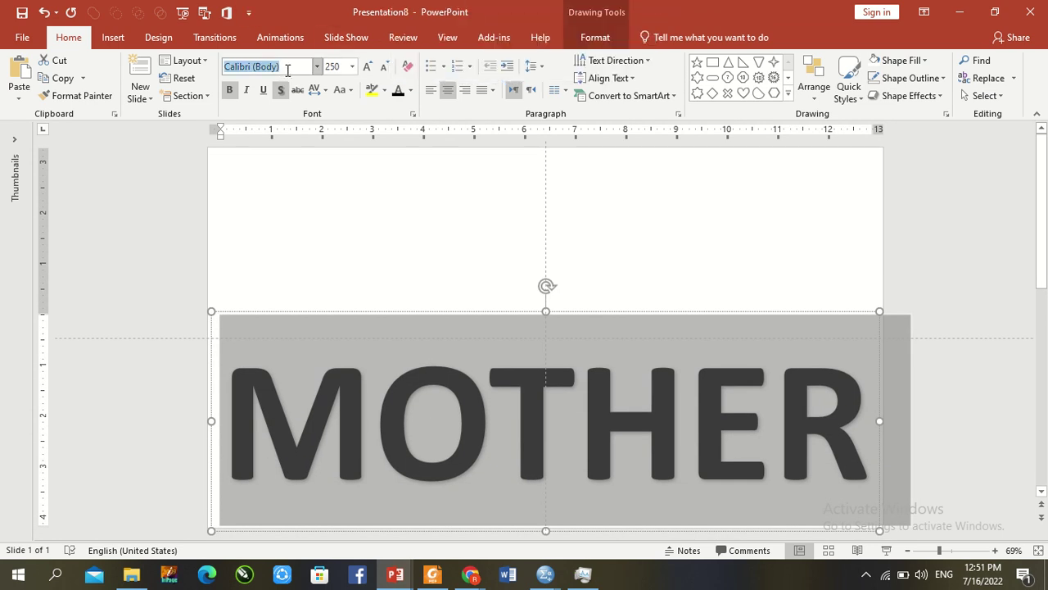
{"action": "type", "text": "Impact"}
{"action": "key", "text": "Return"}
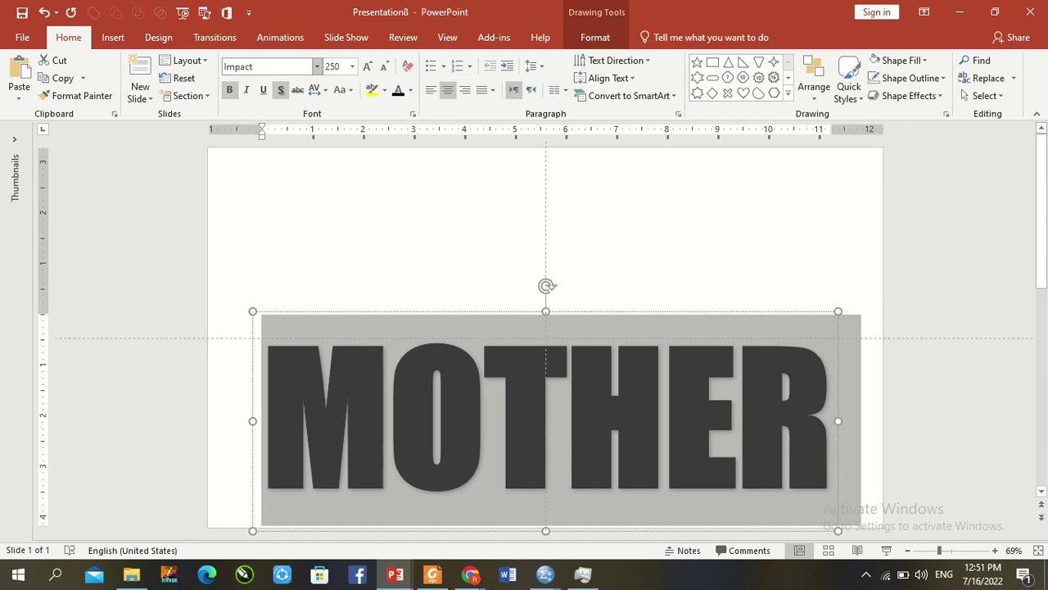
{"action": "left_click", "coordinate": [314, 95]}
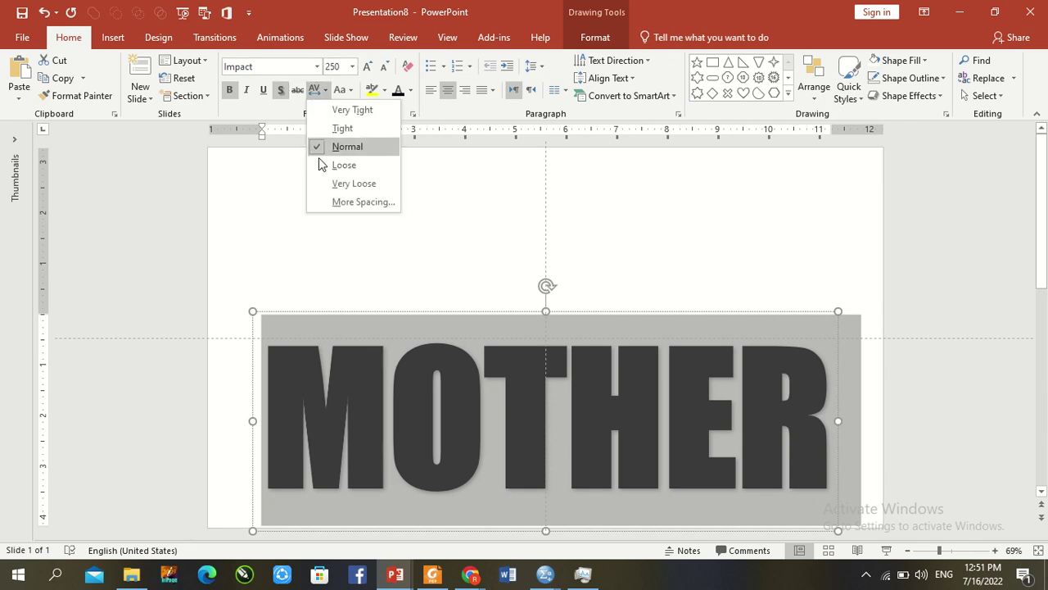
{"action": "left_click", "coordinate": [326, 183]}
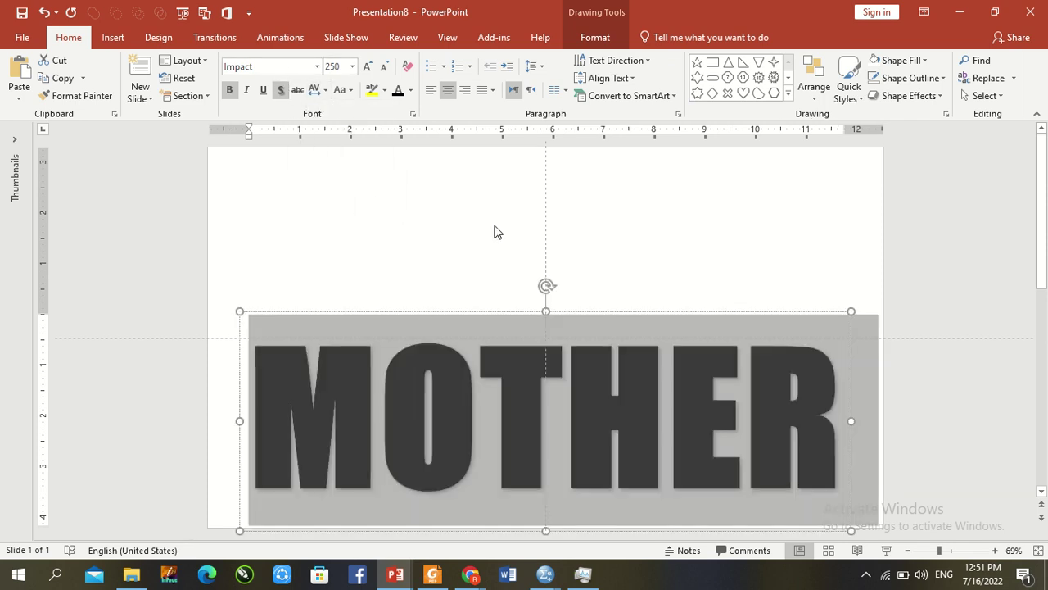
Align the MOTHER text box to the center and middle of the slide.
{"action": "left_click", "coordinate": [596, 36]}
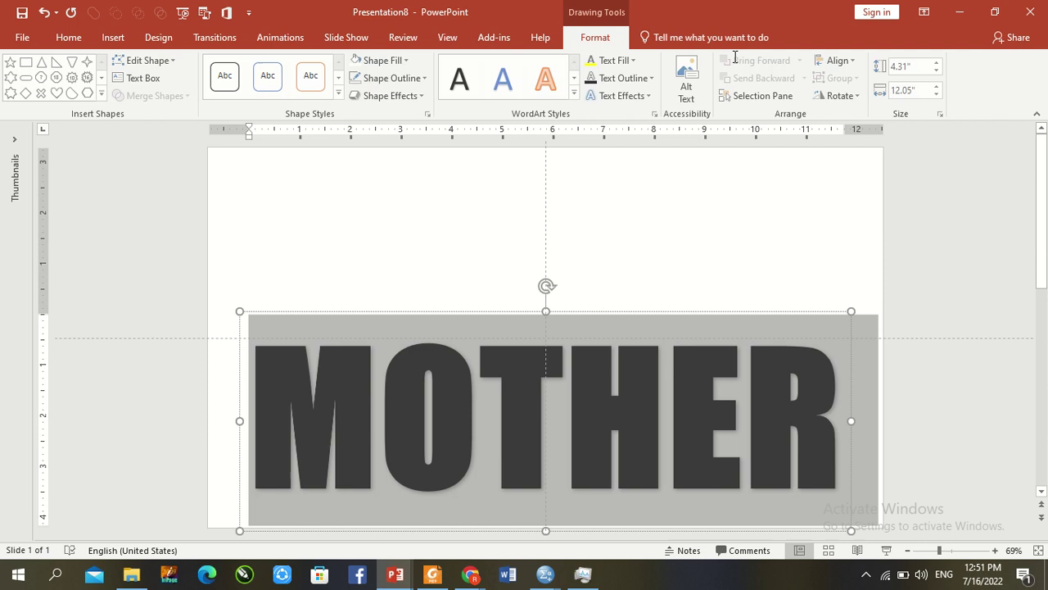
{"action": "left_click", "coordinate": [842, 60]}
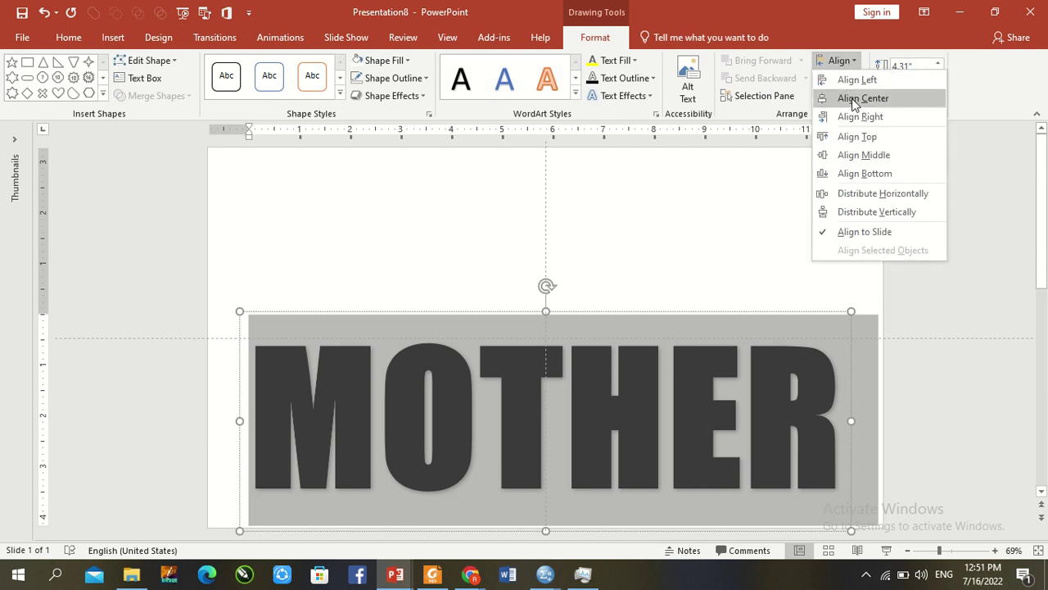
{"action": "left_click", "coordinate": [854, 98]}
{"action": "left_click", "coordinate": [839, 60]}
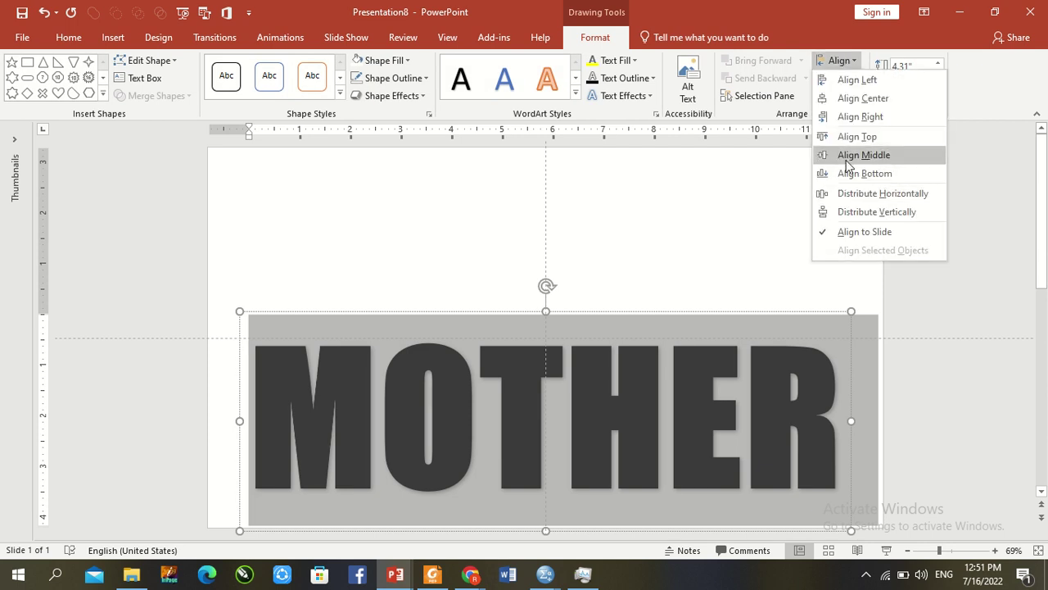
{"action": "left_click", "coordinate": [848, 163]}
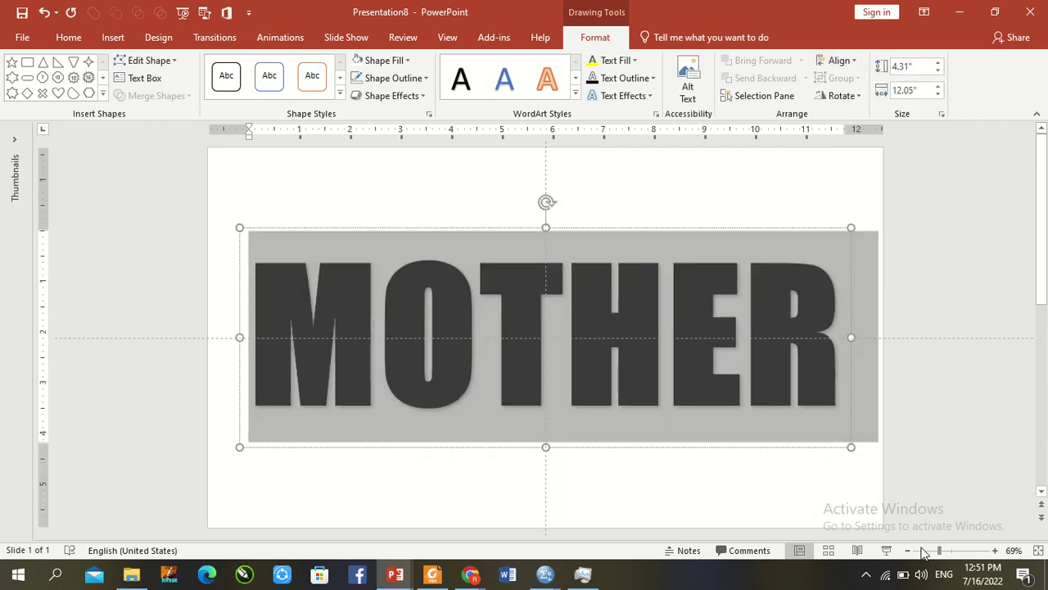
Draw a 13.33 by 7.5 inch rectangle covering the whole slide and send it behind the MOTHER text.
{"action": "left_click", "coordinate": [923, 552]}
{"action": "left_click", "coordinate": [456, 283]}
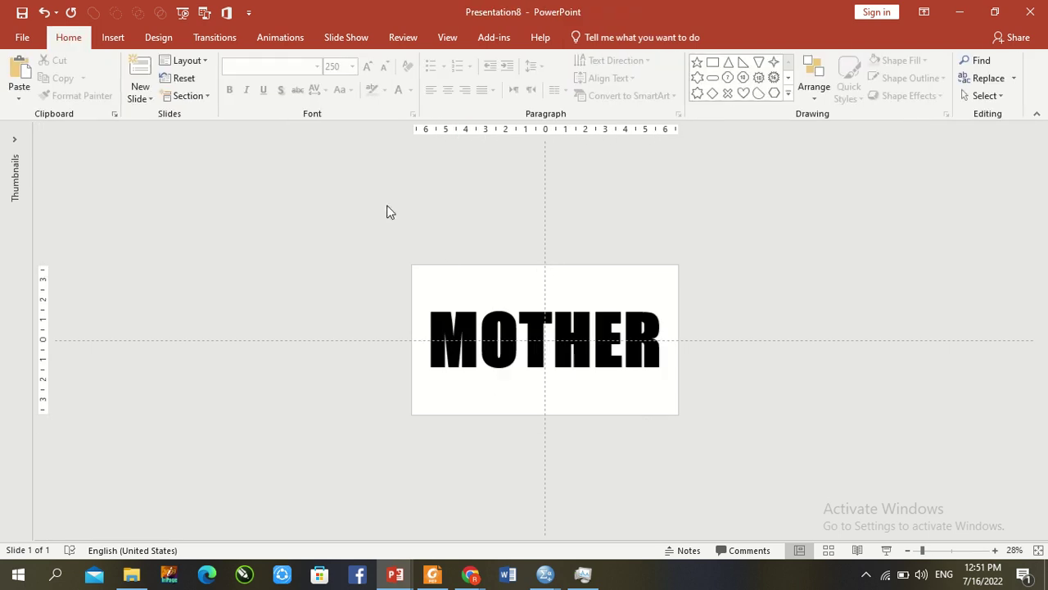
{"action": "left_click", "coordinate": [712, 63]}
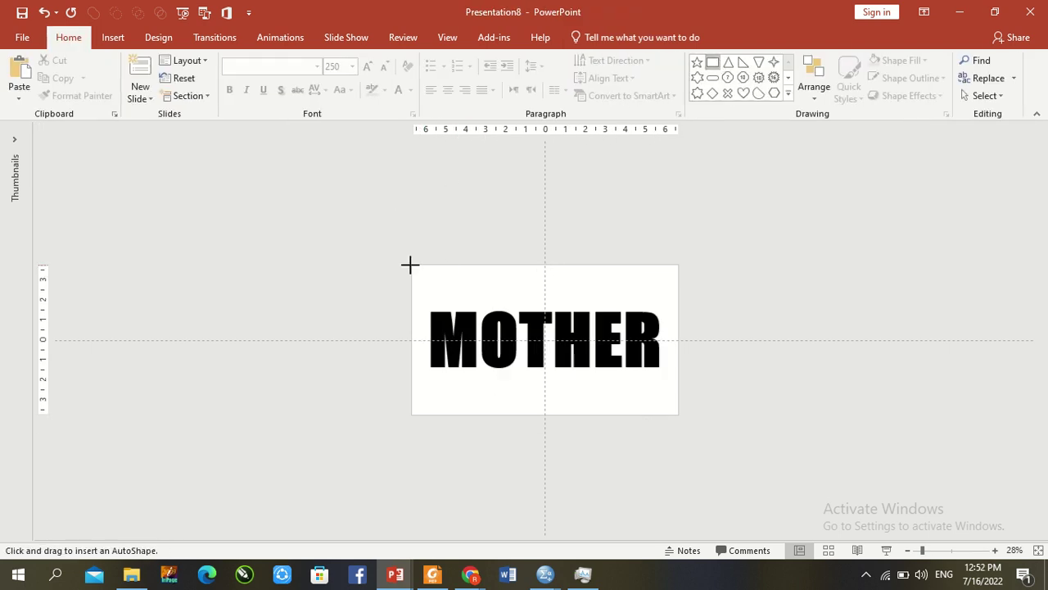
{"action": "mouse_move", "coordinate": [410, 264]}
{"action": "left_mouse_down"}
{"action": "mouse_move", "coordinate": [599, 412]}
{"action": "mouse_move", "coordinate": [678, 414]}
{"action": "left_mouse_up"}
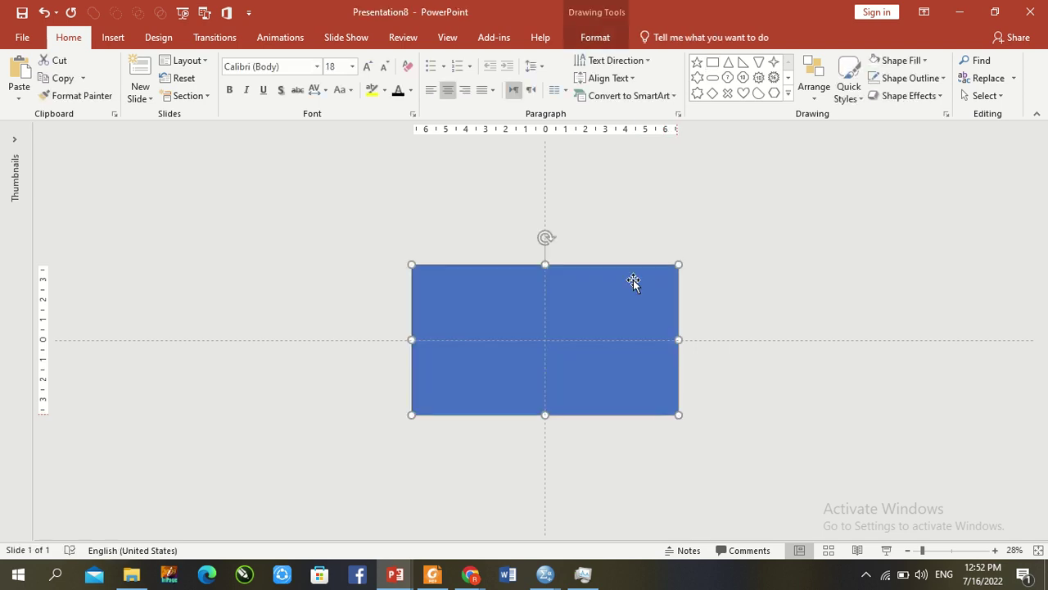
{"action": "left_click", "coordinate": [592, 37]}
{"action": "left_click", "coordinate": [777, 88]}
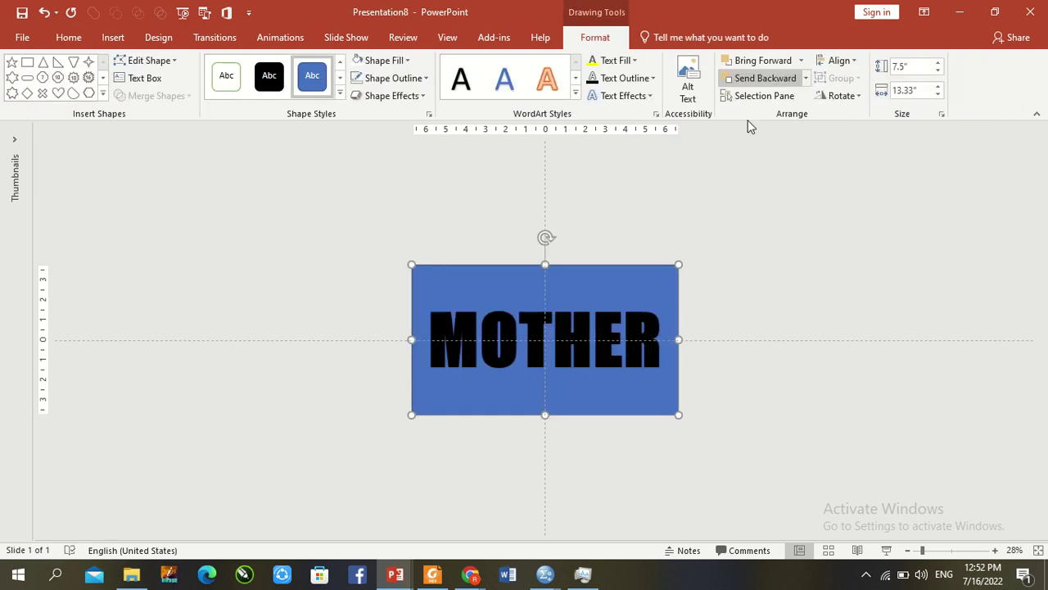
Subtract the MOTHER text from the blue rectangle to cut the letters out of it.
{"action": "left_click", "coordinate": [587, 319], "text": "shift"}
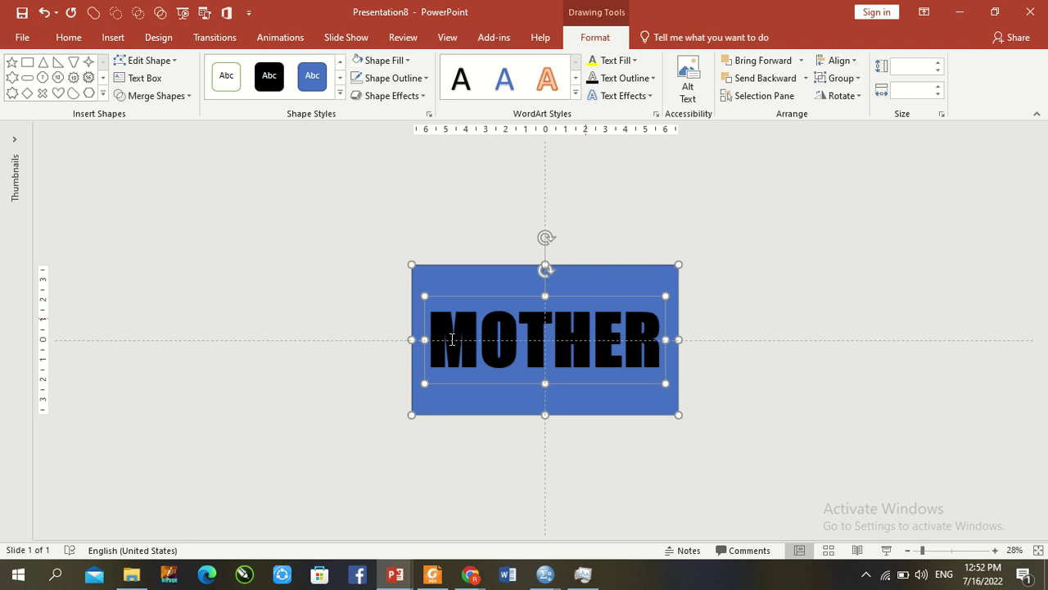
{"action": "left_click", "coordinate": [152, 96]}
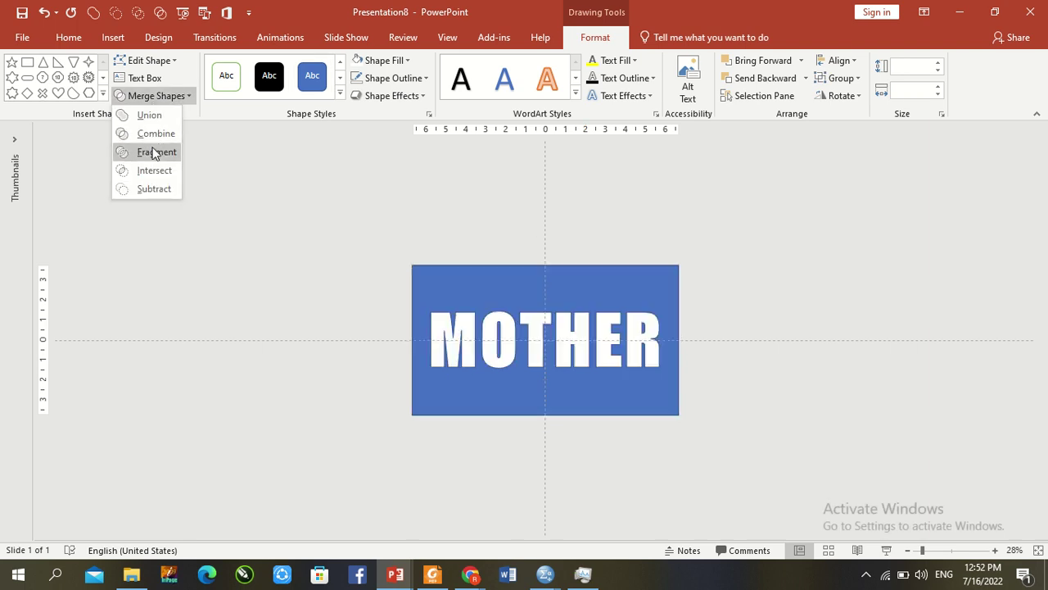
{"action": "left_click", "coordinate": [153, 191]}
{"action": "left_click", "coordinate": [374, 195]}
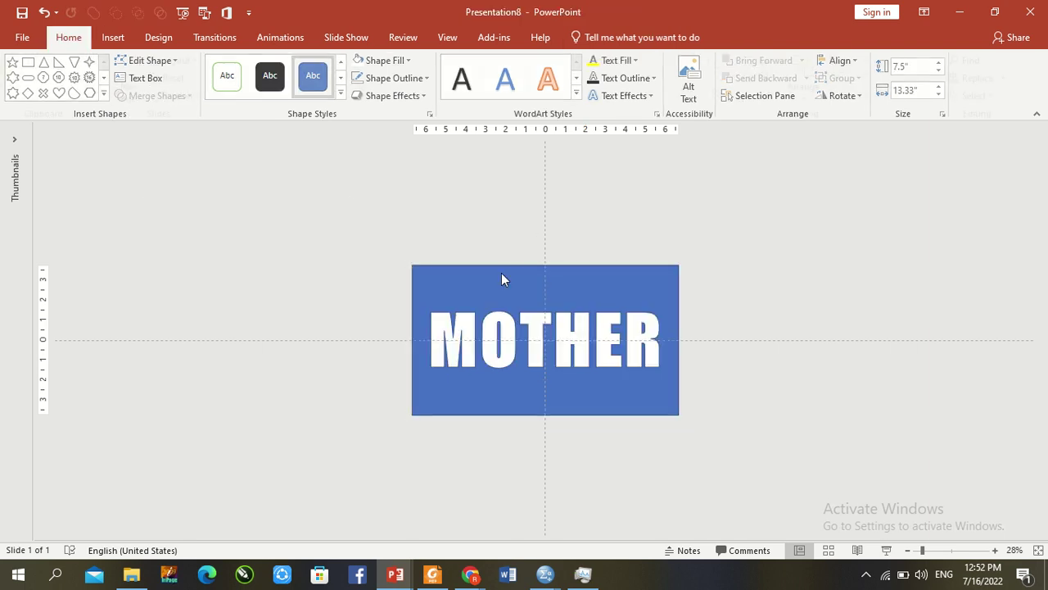
Fill the cut-out rectangle with standard red and move it off the slide, past its left edge.
{"action": "left_click", "coordinate": [525, 295]}
{"action": "mouse_move", "coordinate": [524, 295]}
{"action": "left_mouse_down"}
{"action": "mouse_move", "coordinate": [295, 217]}
{"action": "mouse_move", "coordinate": [525, 273]}
{"action": "mouse_move", "coordinate": [558, 267]}
{"action": "mouse_move", "coordinate": [524, 287]}
{"action": "left_mouse_up"}
{"action": "left_click", "coordinate": [386, 62]}
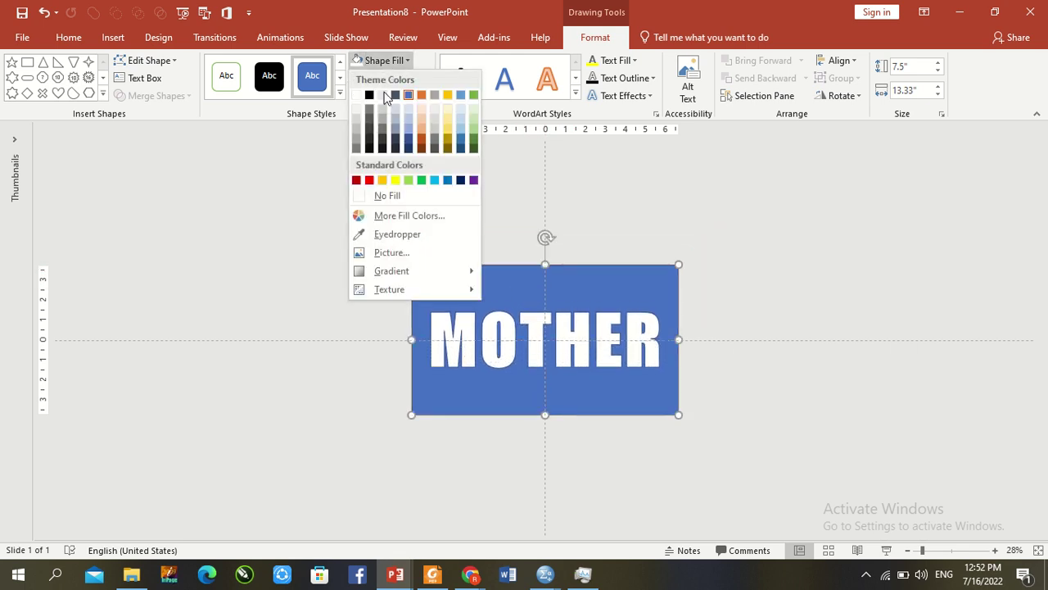
{"action": "left_click", "coordinate": [370, 180]}
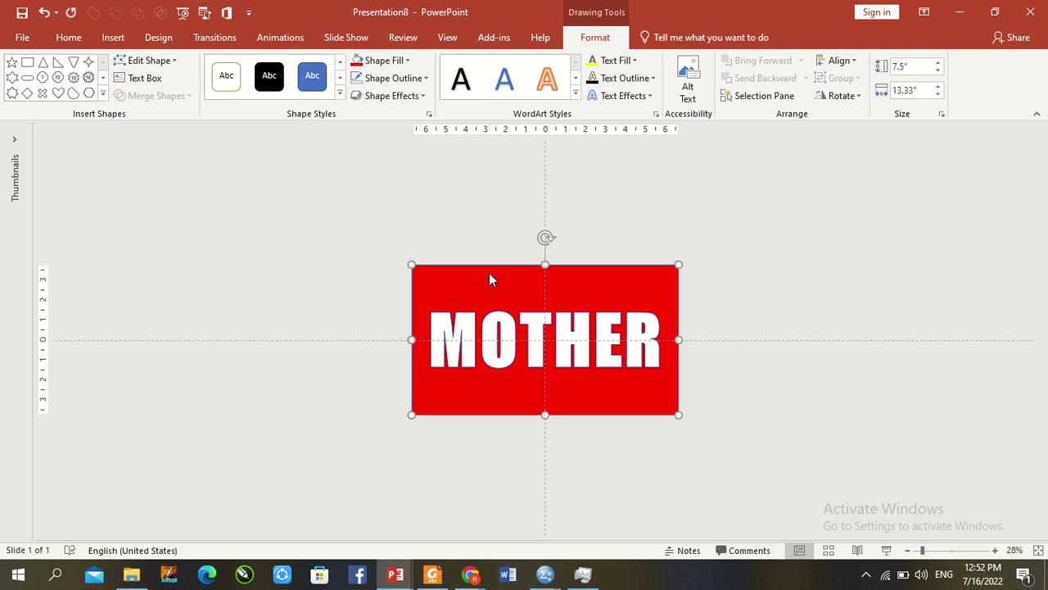
{"action": "left_click_drag", "start_coordinate": [505, 286], "coordinate": [168, 274]}
{"action": "left_click", "coordinate": [426, 205]}
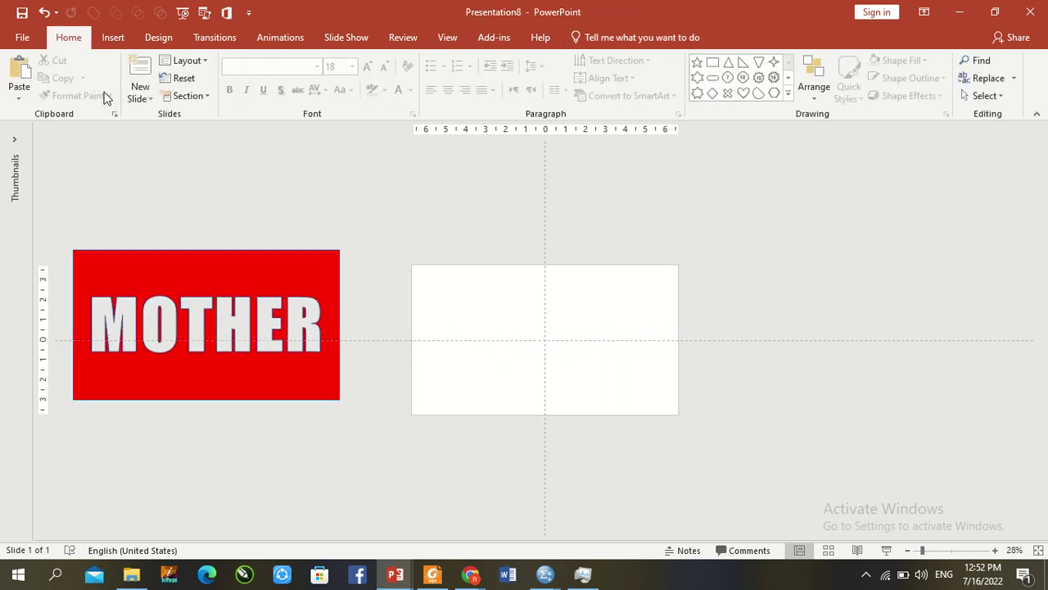
Draw a five-point star about 0.77 inch wide and place it in the upper right part of the slide.
{"action": "left_click", "coordinate": [696, 63]}
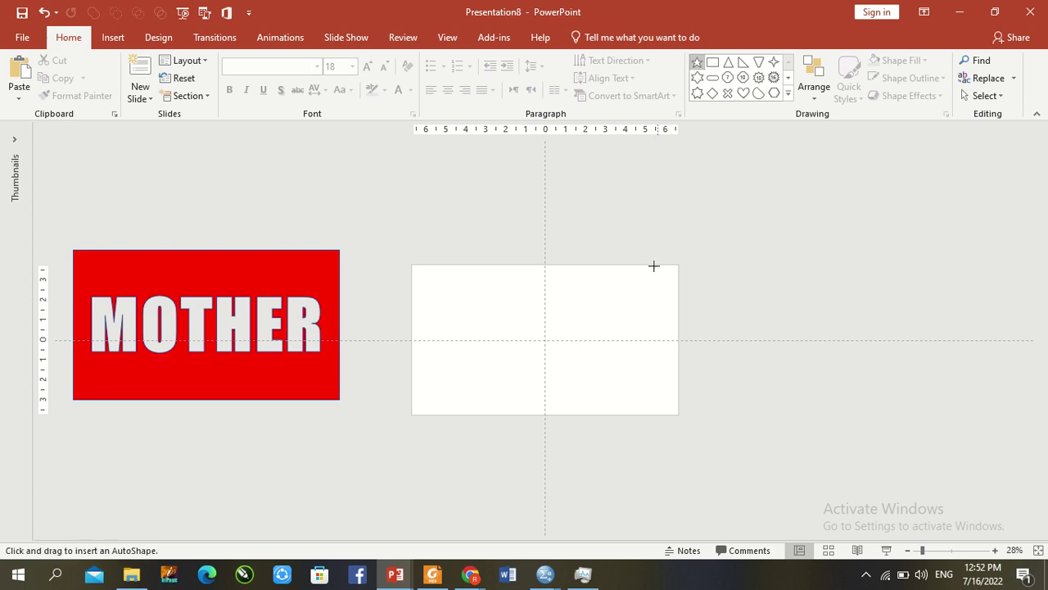
{"action": "left_click_drag", "start_coordinate": [553, 314], "coordinate": [563, 323]}
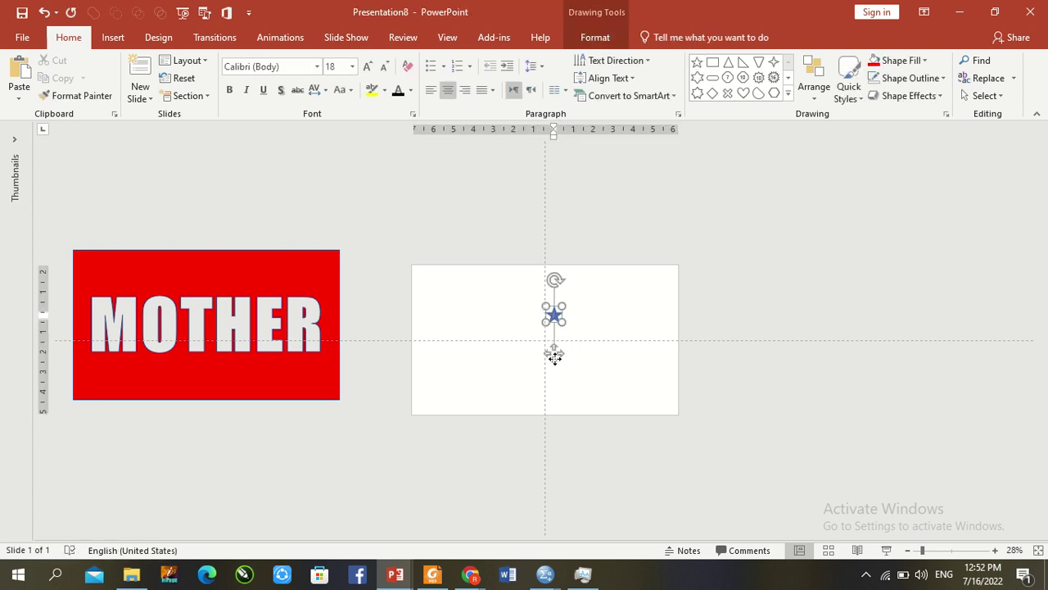
{"action": "left_click_drag", "start_coordinate": [556, 359], "coordinate": [603, 361]}
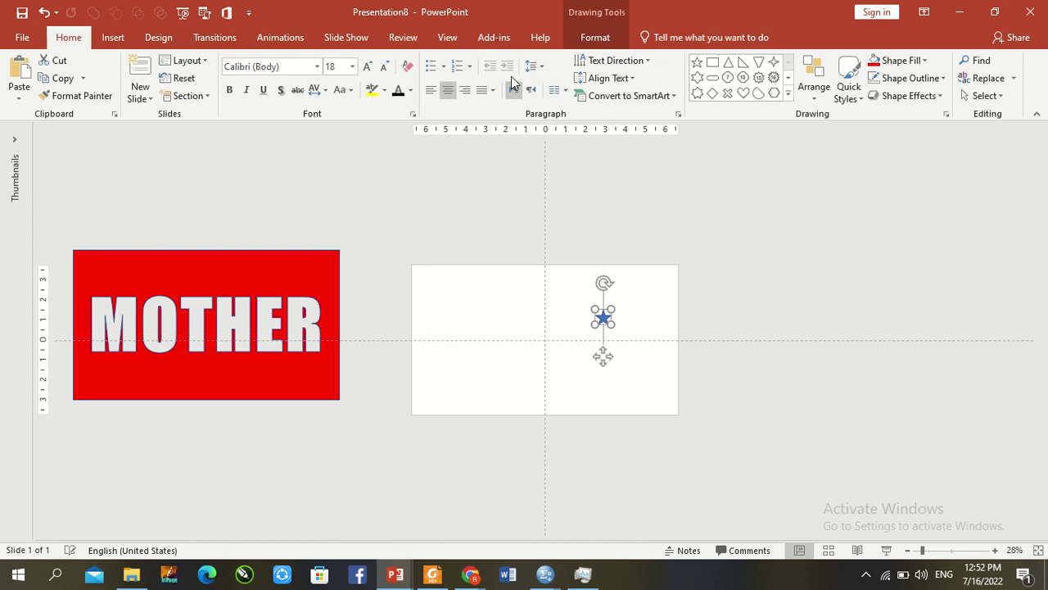
Give the star a yellow fill with no outline, and shift it slightly right and down.
{"action": "left_click", "coordinate": [587, 46]}
{"action": "left_click", "coordinate": [404, 76]}
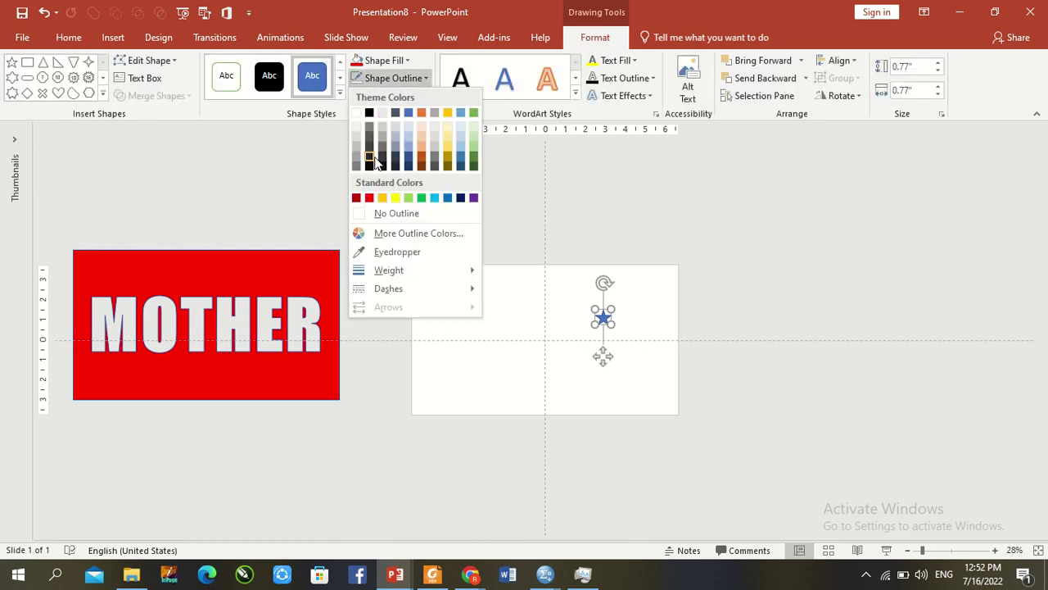
{"action": "left_click", "coordinate": [368, 213]}
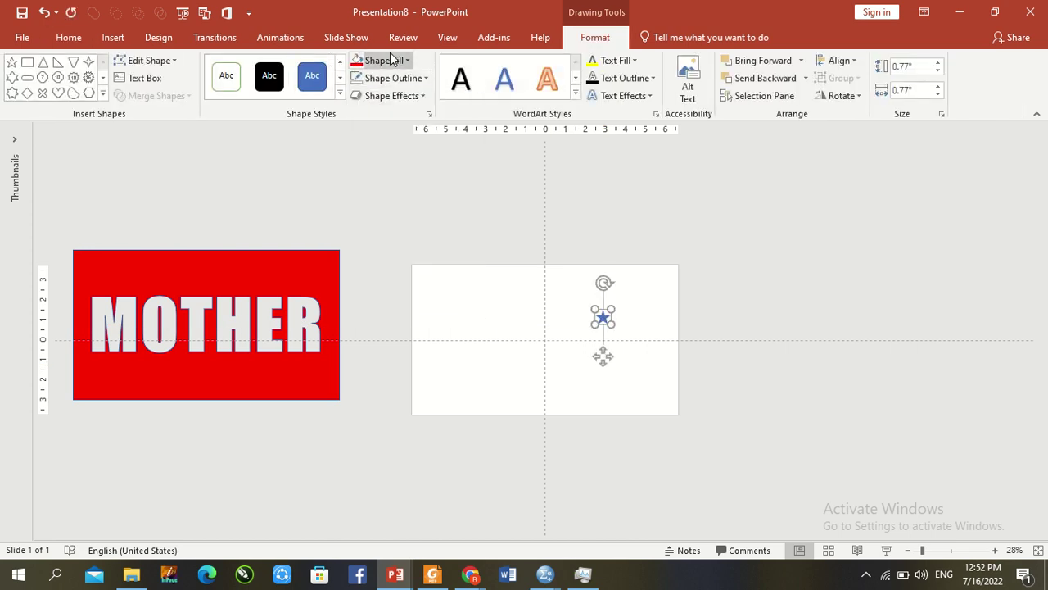
{"action": "left_click", "coordinate": [393, 59]}
{"action": "left_click", "coordinate": [384, 178]}
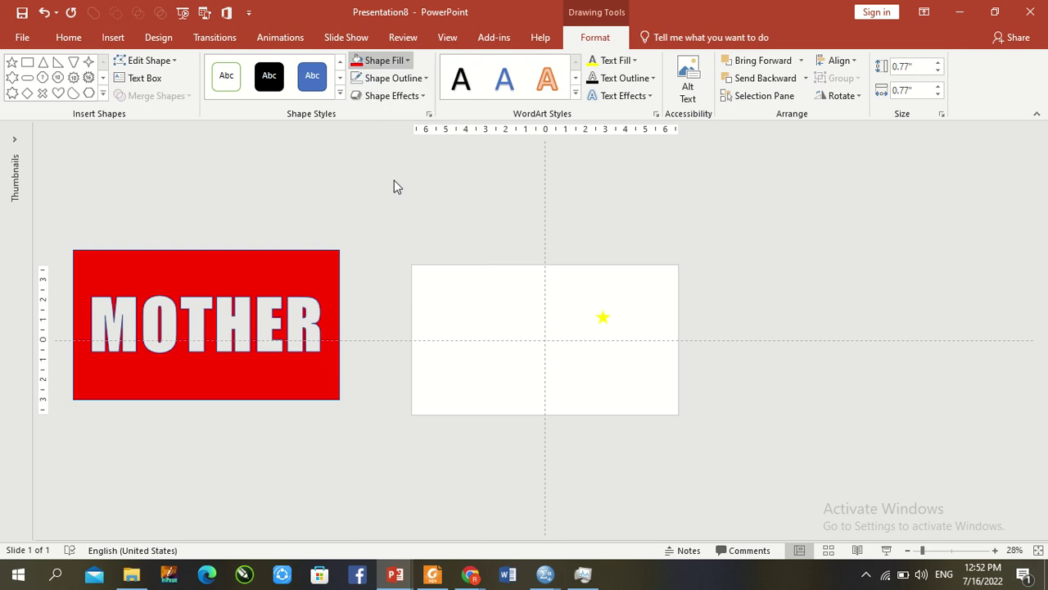
{"action": "key", "text": "Right"}
{"action": "key", "text": "Down"}
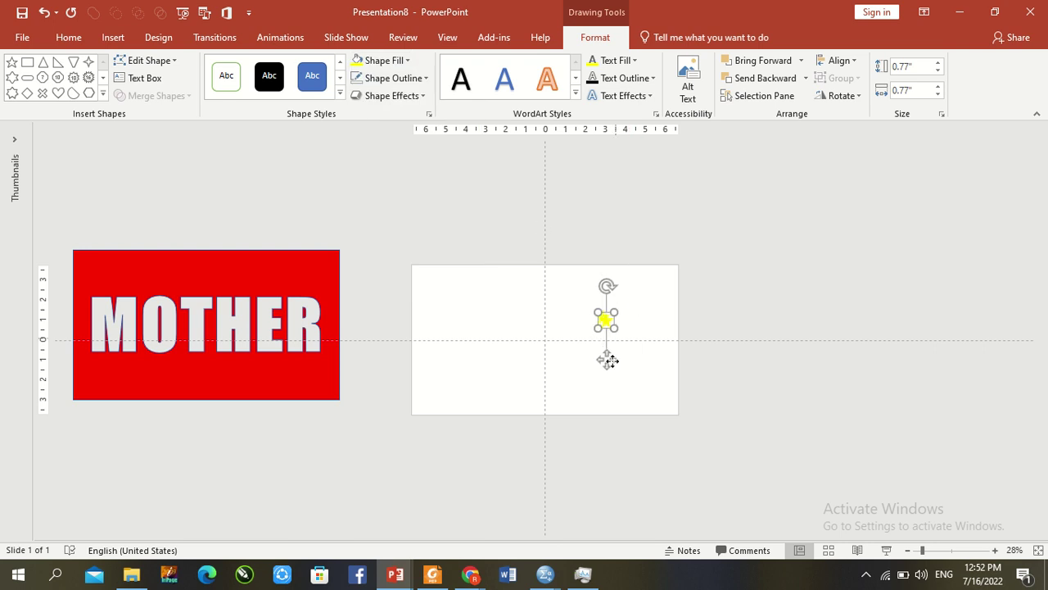
Duplicate the yellow star just to its left and fill the copy with standard light blue.
{"action": "left_click_drag", "start_coordinate": [607, 361], "coordinate": [581, 357], "text": "ctrl"}
{"action": "left_click", "coordinate": [406, 64]}
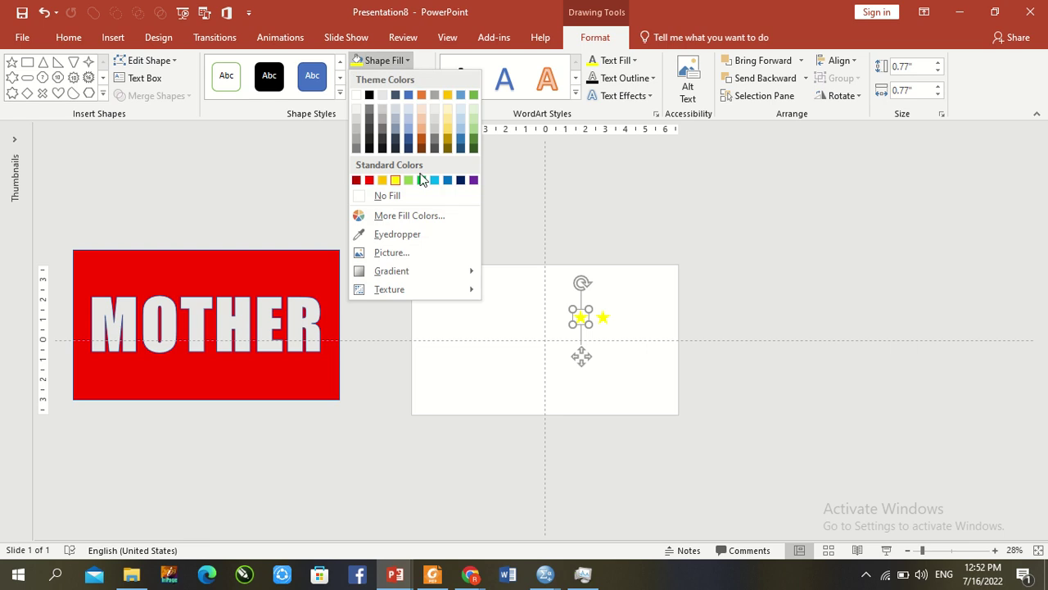
{"action": "left_click", "coordinate": [434, 180]}
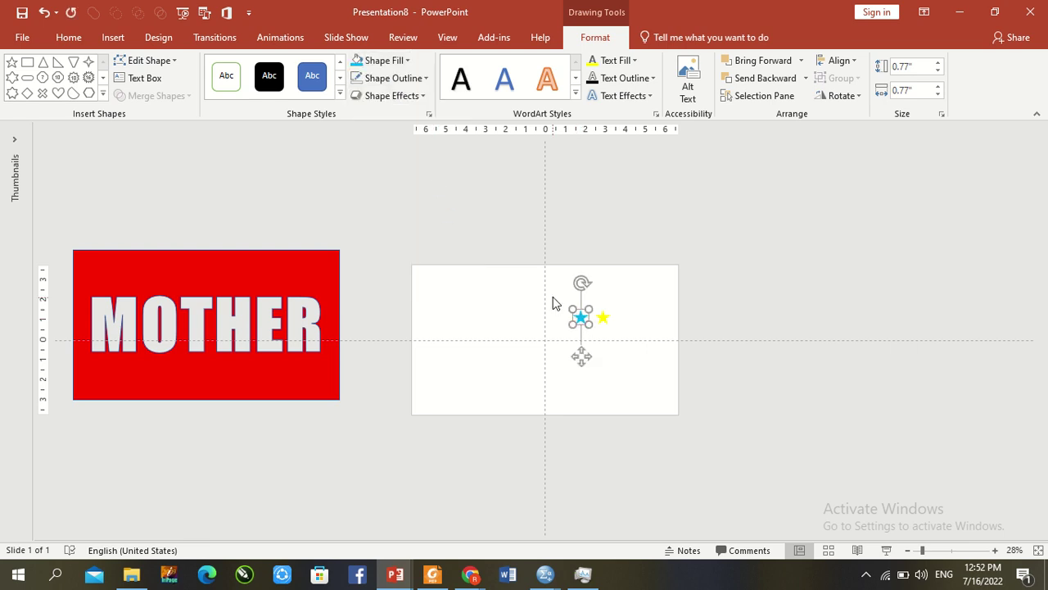
Select the light blue and yellow stars together and duplicate the pair directly below.
{"action": "left_click", "coordinate": [553, 296]}
{"action": "mouse_move", "coordinate": [565, 293]}
{"action": "left_mouse_down"}
{"action": "mouse_move", "coordinate": [627, 333]}
{"action": "mouse_move", "coordinate": [609, 376]}
{"action": "left_mouse_up"}
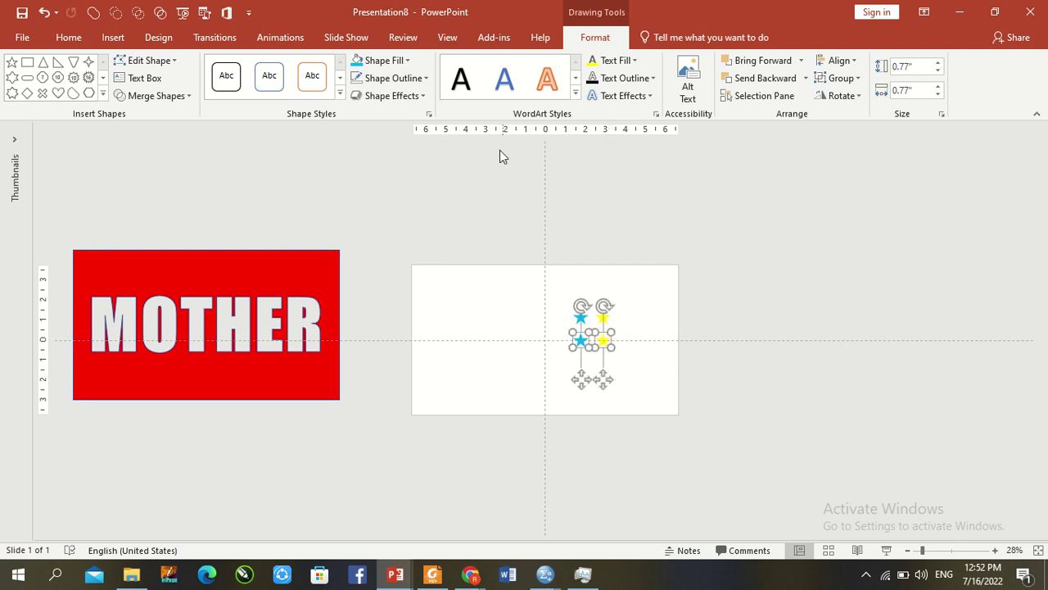
{"action": "left_click", "coordinate": [519, 262]}
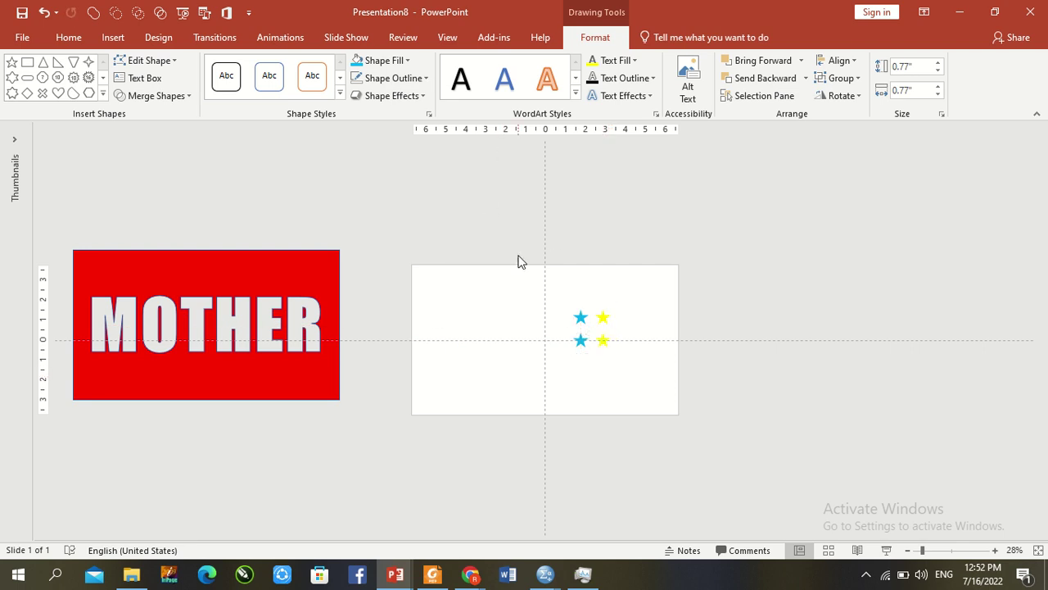
Fill the lower yellow star with standard orange and the lower light blue star with standard blue.
{"action": "left_click", "coordinate": [606, 342]}
{"action": "left_click", "coordinate": [382, 61]}
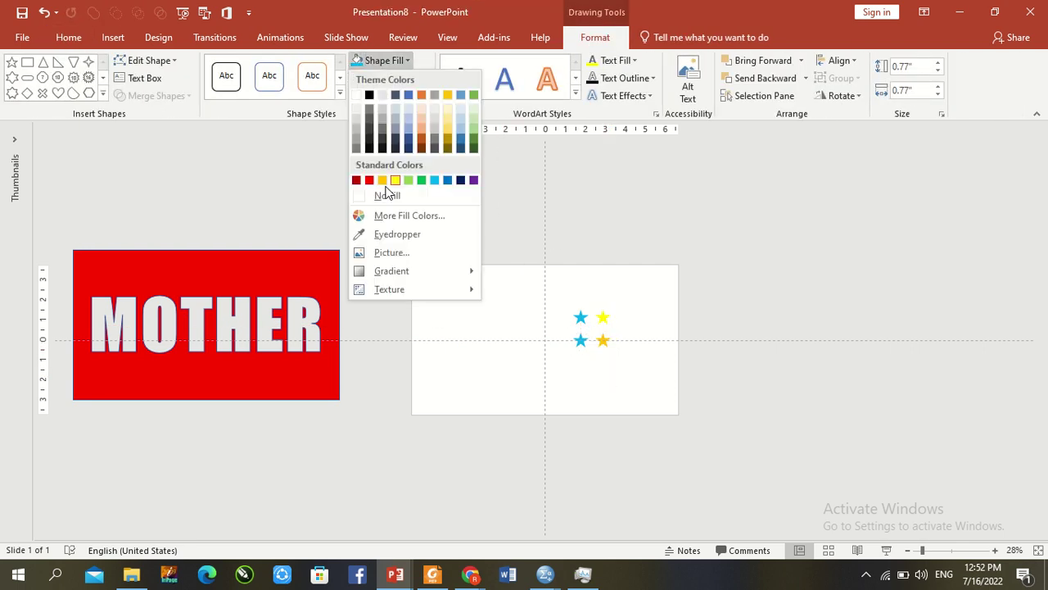
{"action": "left_click", "coordinate": [382, 181]}
{"action": "left_click", "coordinate": [580, 340]}
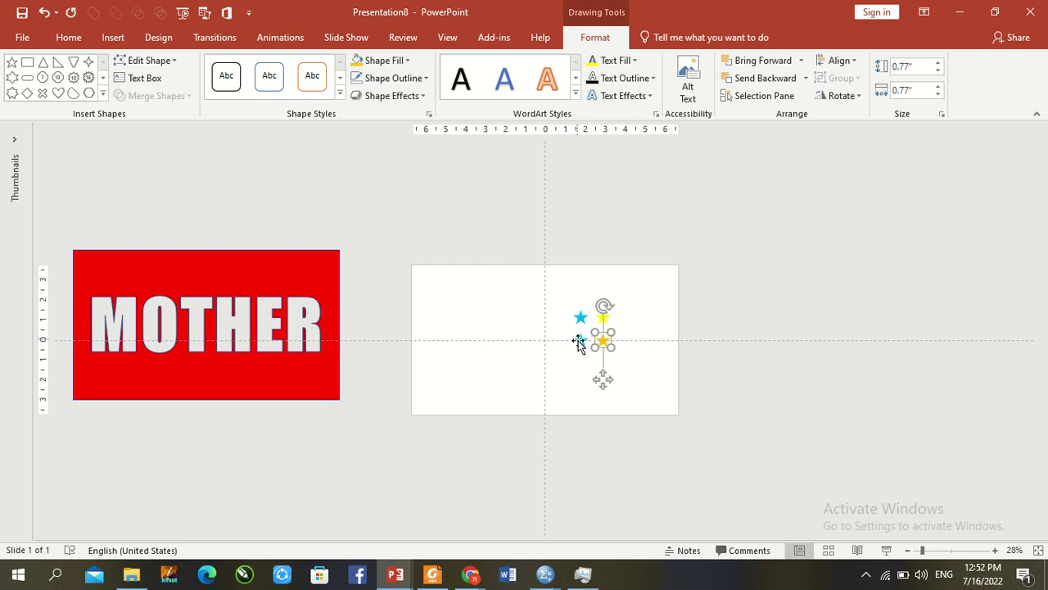
{"action": "left_click", "coordinate": [382, 61]}
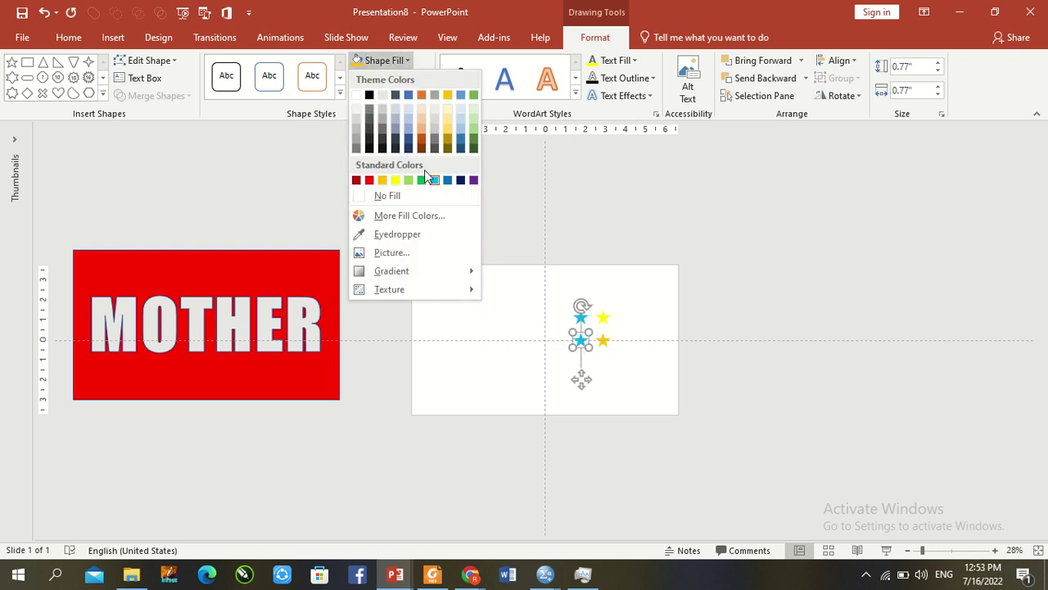
{"action": "left_click", "coordinate": [448, 180]}
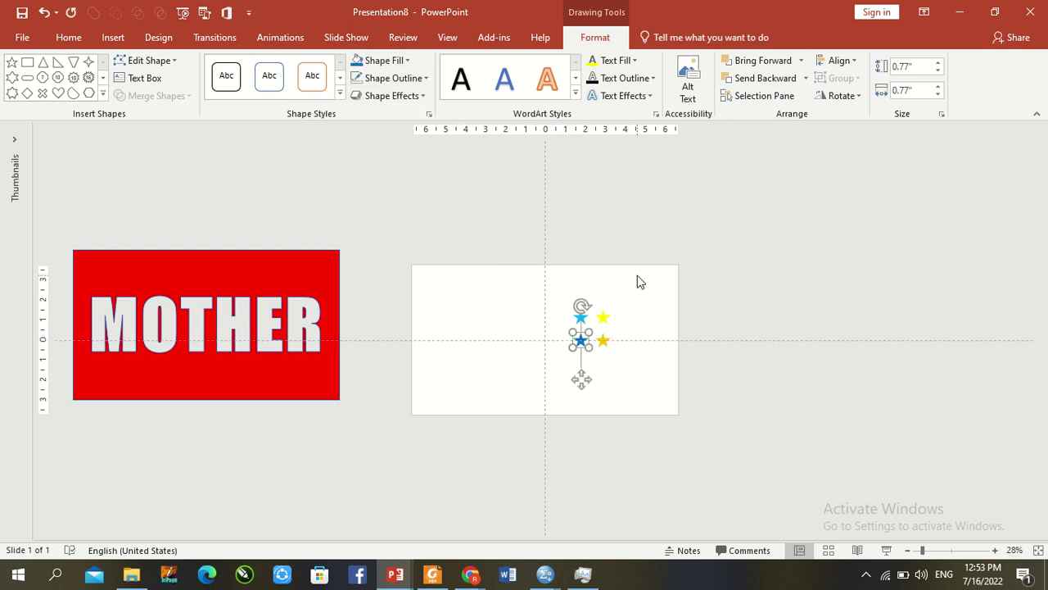
{"action": "left_click", "coordinate": [641, 282]}
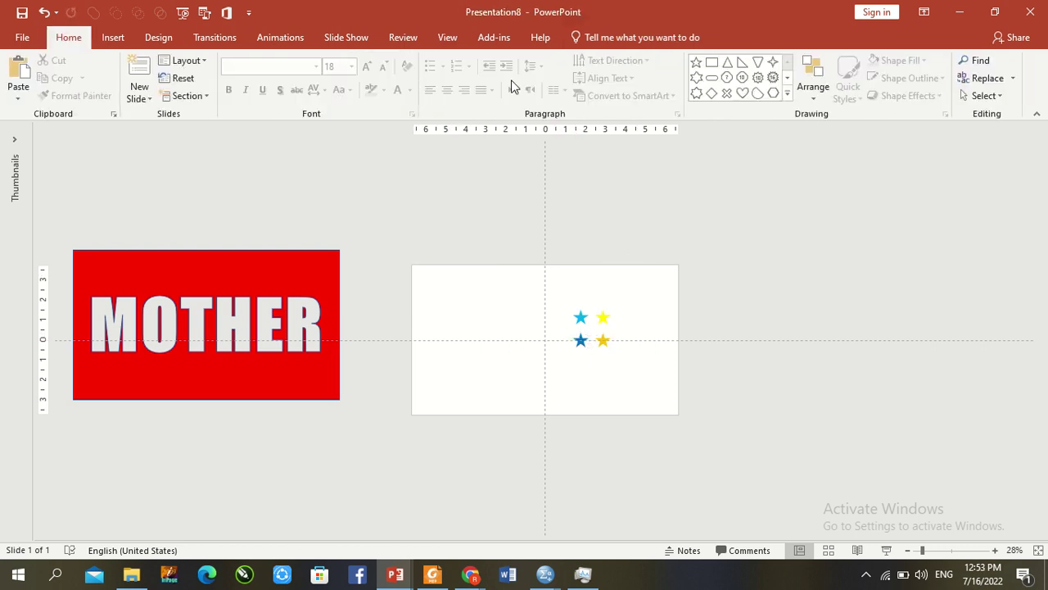
{"action": "left_click", "coordinate": [788, 93]}
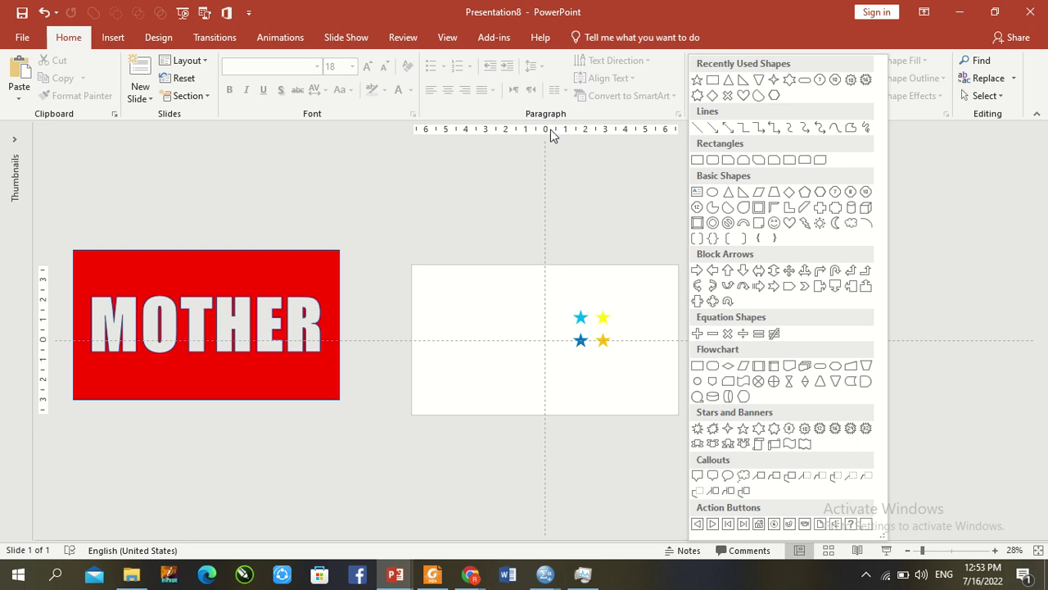
{"action": "mouse_move", "coordinate": [392, 19]}
{"action": "key", "text": "Escape"}
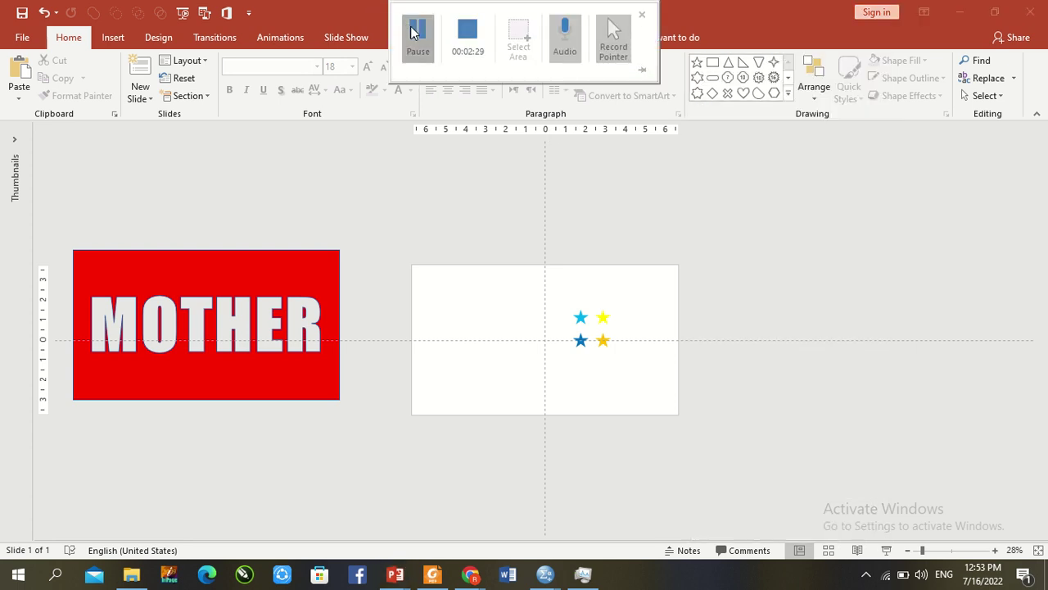
Draw a heart about 0.77 inch wide in the slide's upper right area and fill it with the darkest grey of the white theme shades.
{"action": "left_click", "coordinate": [742, 94]}
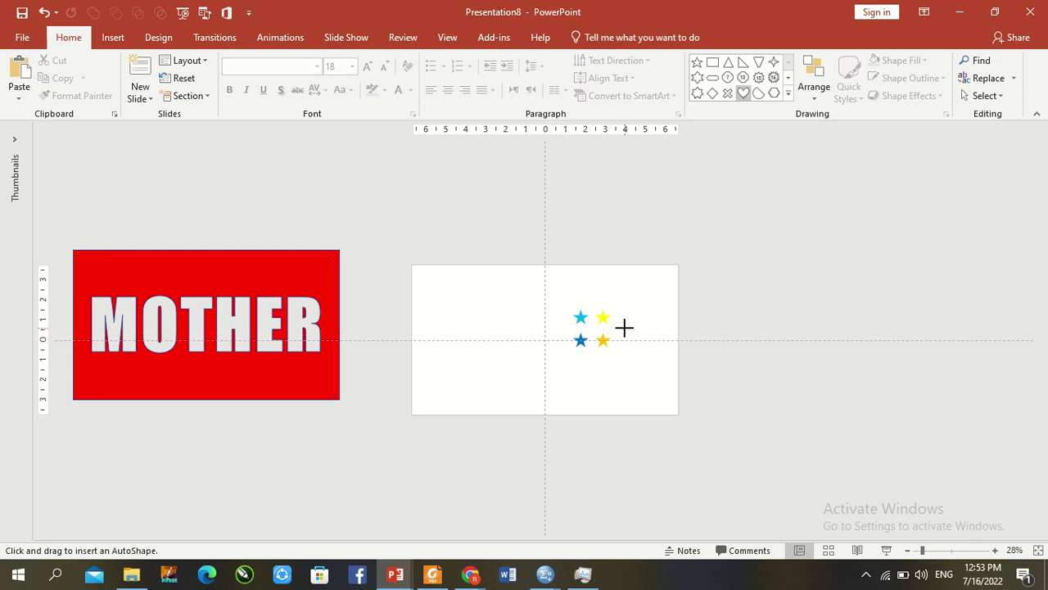
{"action": "mouse_move", "coordinate": [616, 316]}
{"action": "left_mouse_down"}
{"action": "mouse_move", "coordinate": [634, 334]}
{"action": "mouse_move", "coordinate": [613, 369]}
{"action": "mouse_move", "coordinate": [597, 370]}
{"action": "mouse_move", "coordinate": [642, 320]}
{"action": "left_mouse_up"}
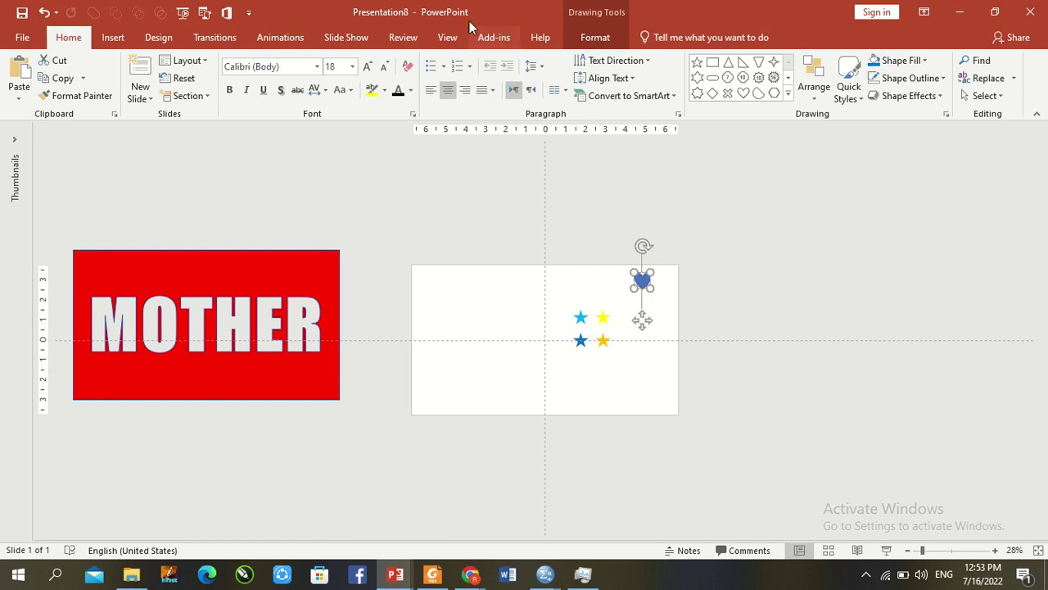
{"action": "left_click", "coordinate": [587, 34]}
{"action": "left_click", "coordinate": [379, 75]}
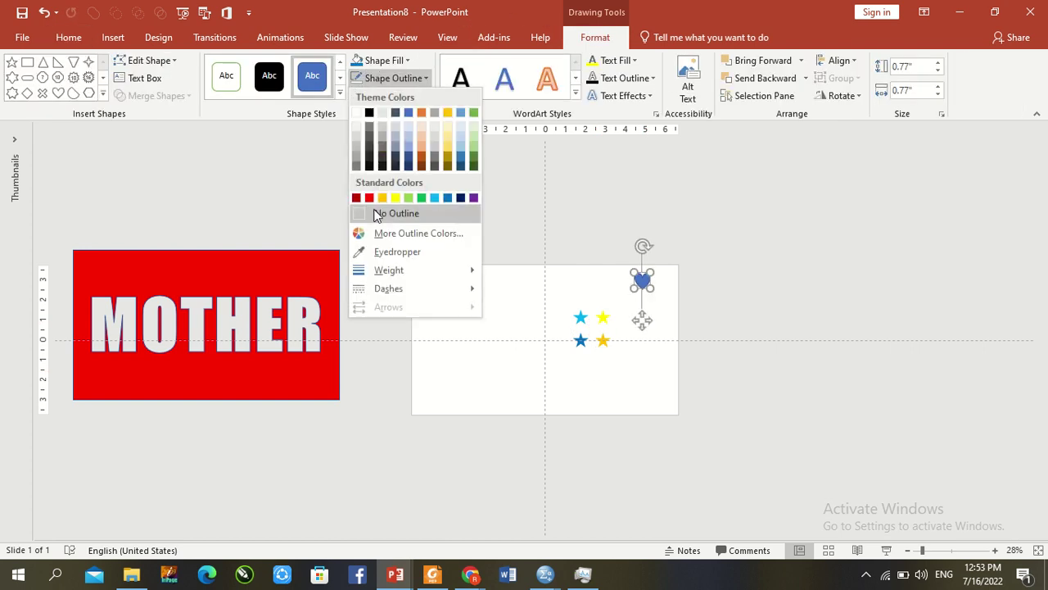
{"action": "left_click", "coordinate": [383, 252]}
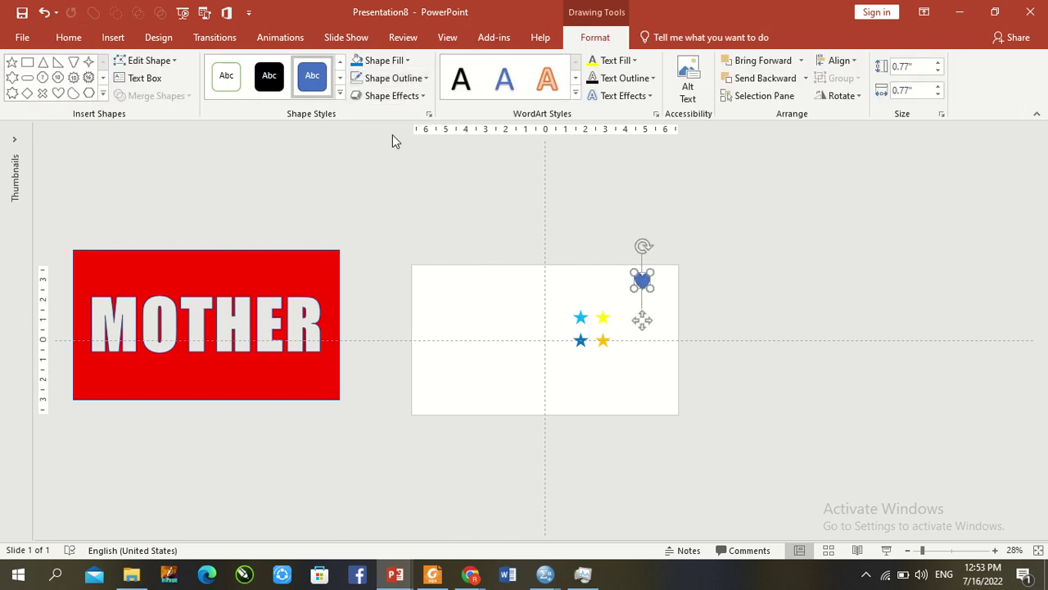
{"action": "left_click", "coordinate": [380, 61]}
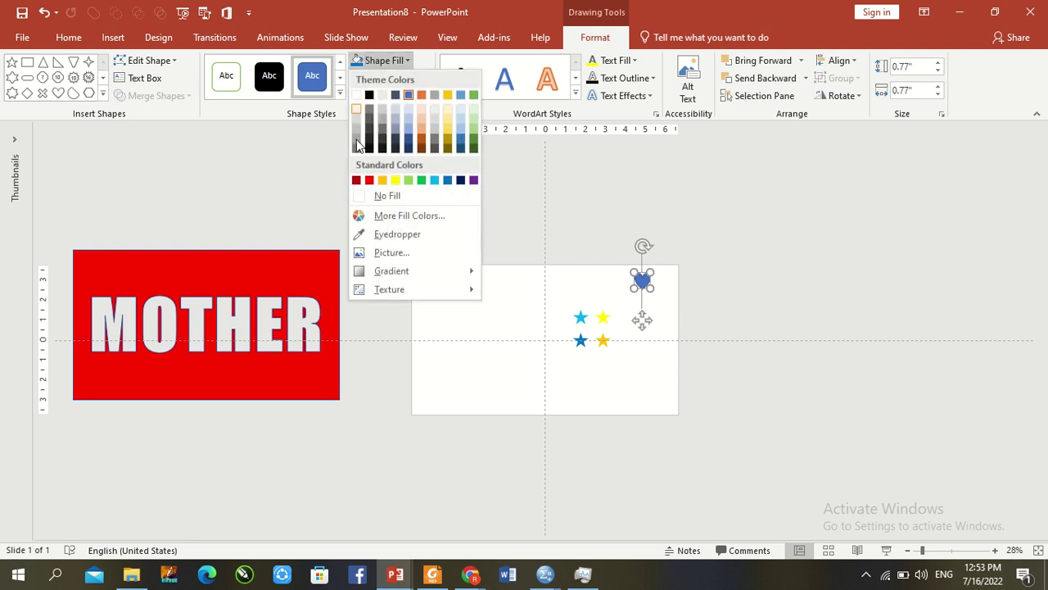
{"action": "left_click", "coordinate": [358, 149]}
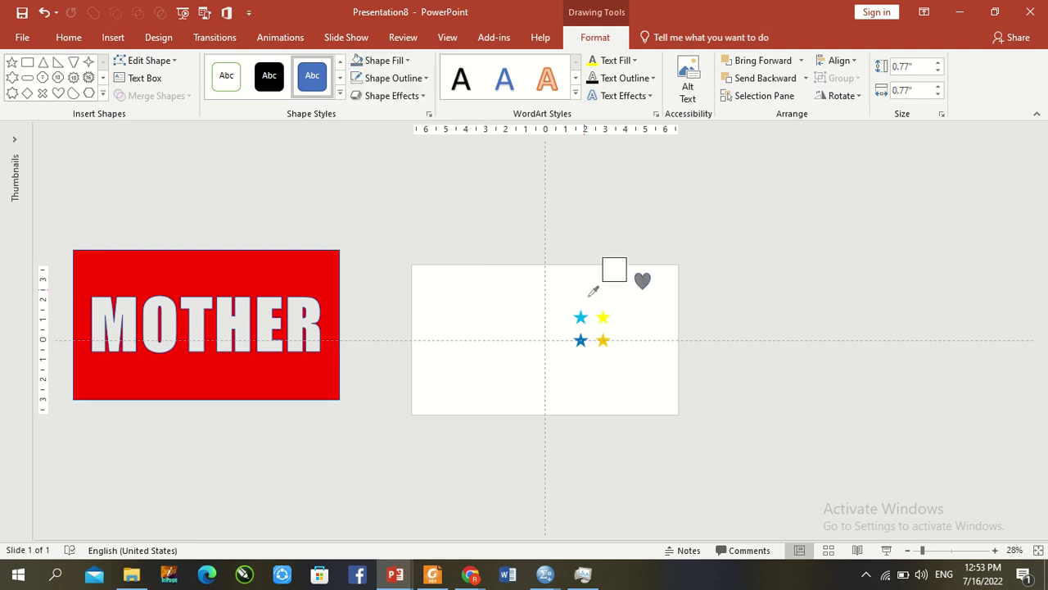
{"action": "key", "text": "Escape"}
{"action": "left_click", "coordinate": [661, 303]}
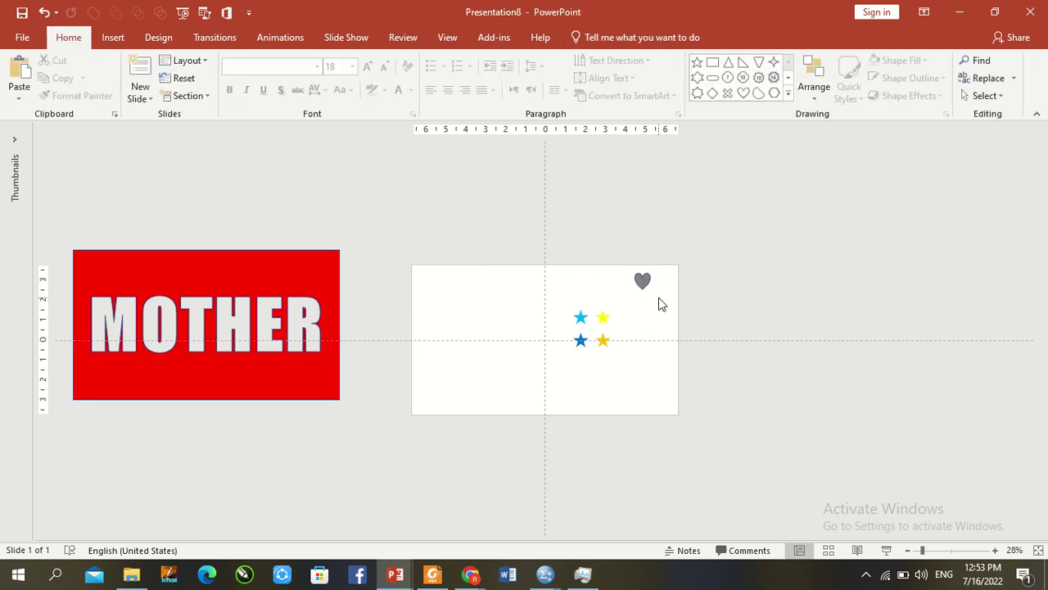
Duplicate the grey heart directly below itself and fill the copy with a dark blue theme shade.
{"action": "left_click", "coordinate": [647, 283]}
{"action": "left_click_drag", "start_coordinate": [646, 325], "coordinate": [641, 342]}
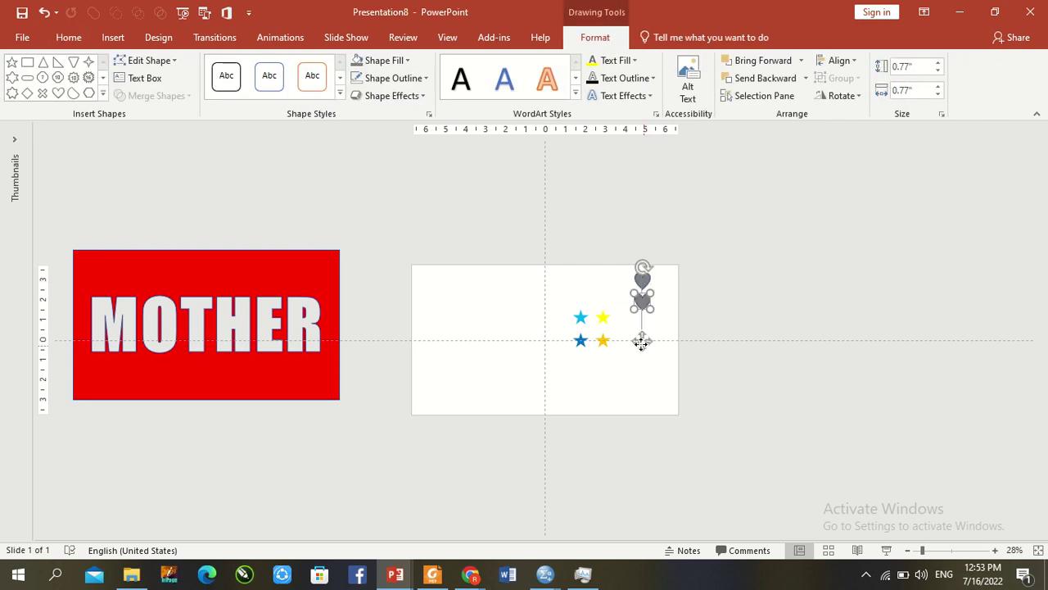
{"action": "left_click", "coordinate": [400, 62]}
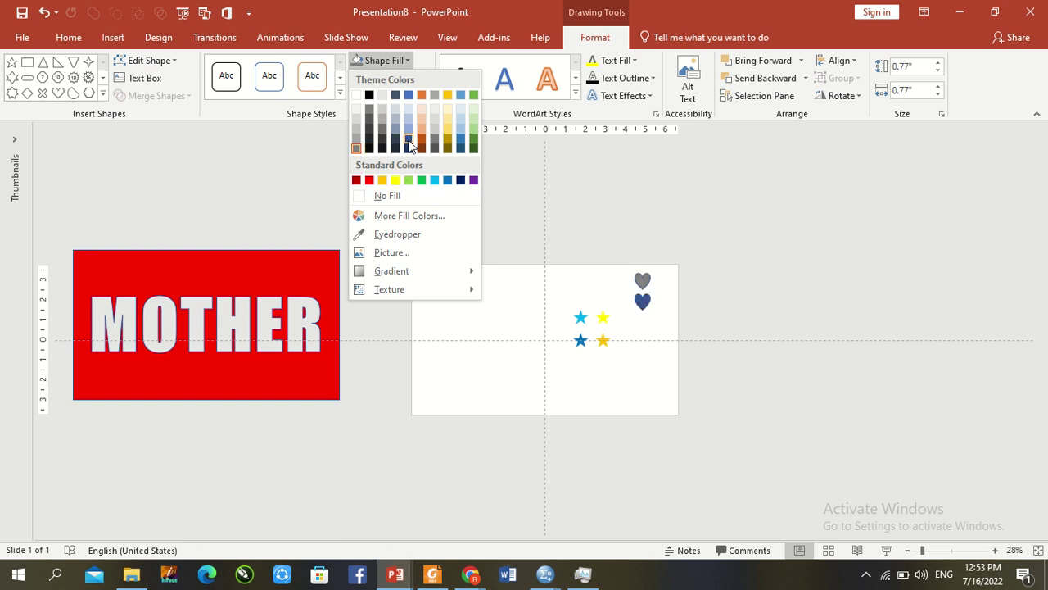
{"action": "left_click", "coordinate": [408, 141]}
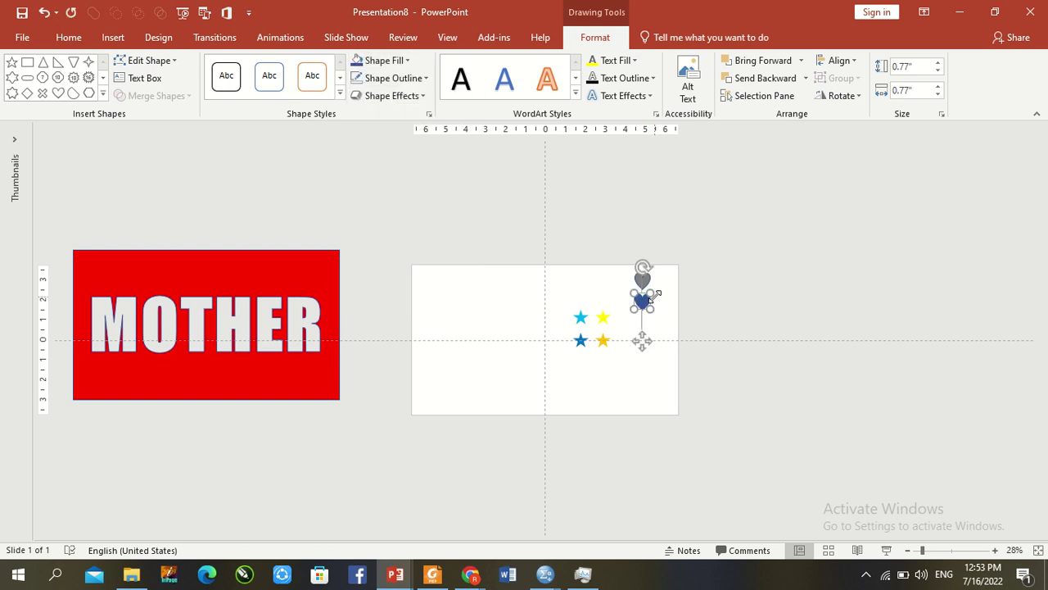
Duplicate the dark blue heart directly below and fill the copy with magenta from the additional standard colour palette.
{"action": "key", "text": "ctrl+d"}
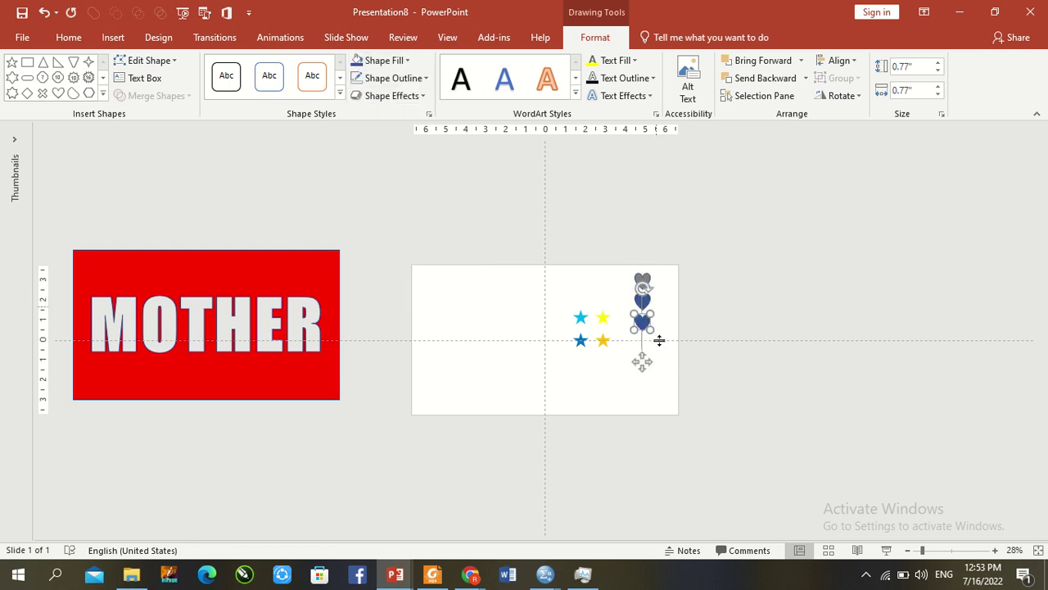
{"action": "left_click", "coordinate": [381, 60]}
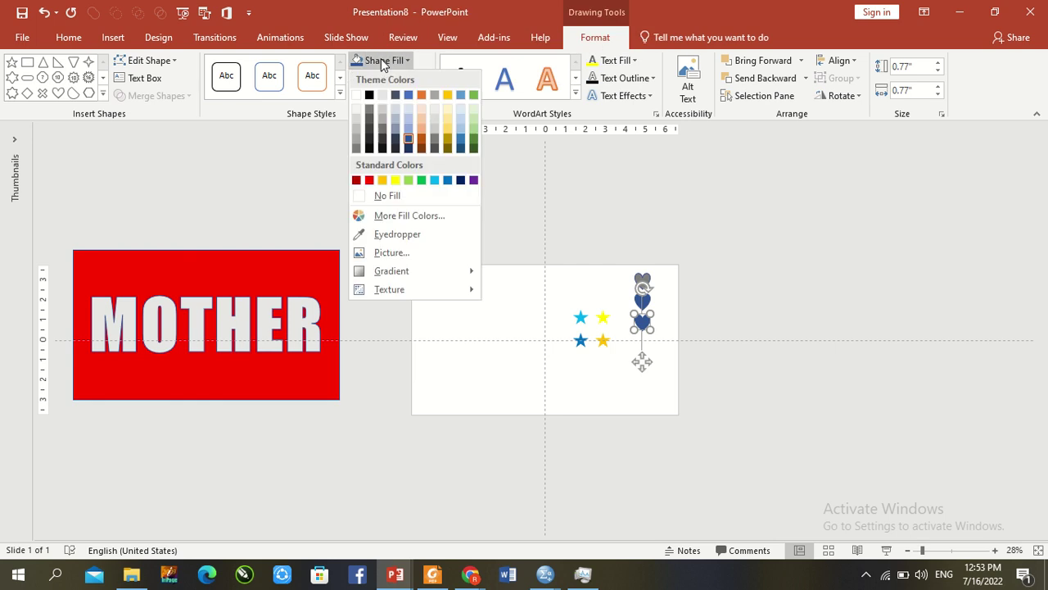
{"action": "left_click", "coordinate": [415, 221]}
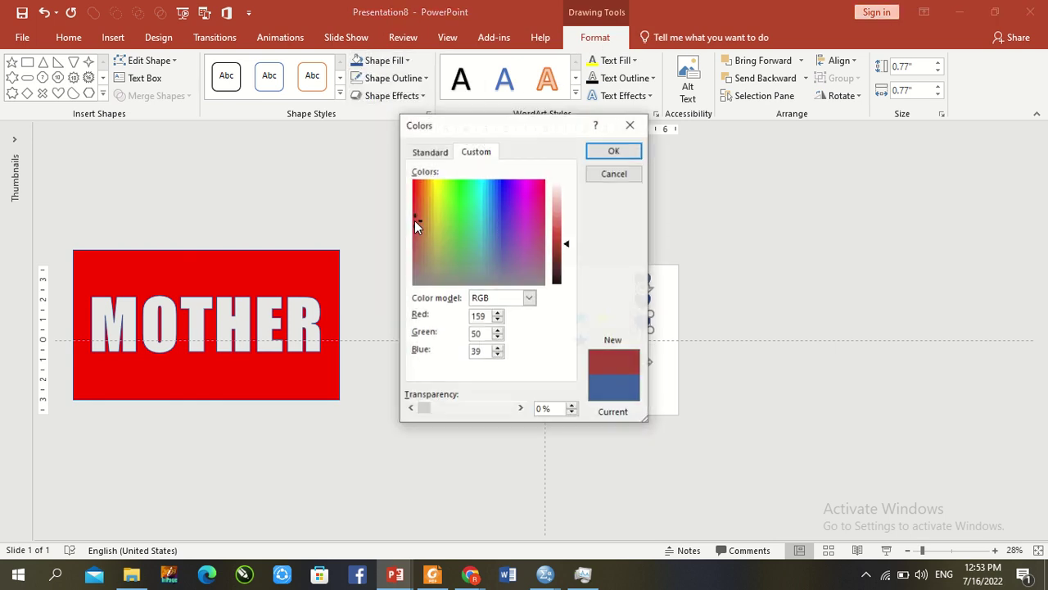
{"action": "left_click", "coordinate": [426, 153]}
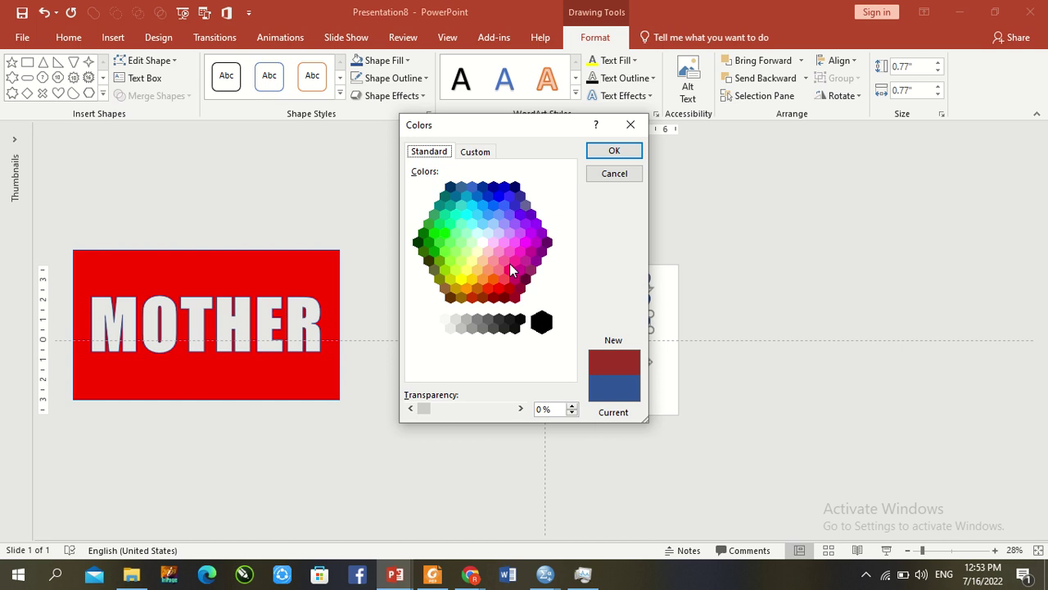
{"action": "left_click", "coordinate": [520, 269]}
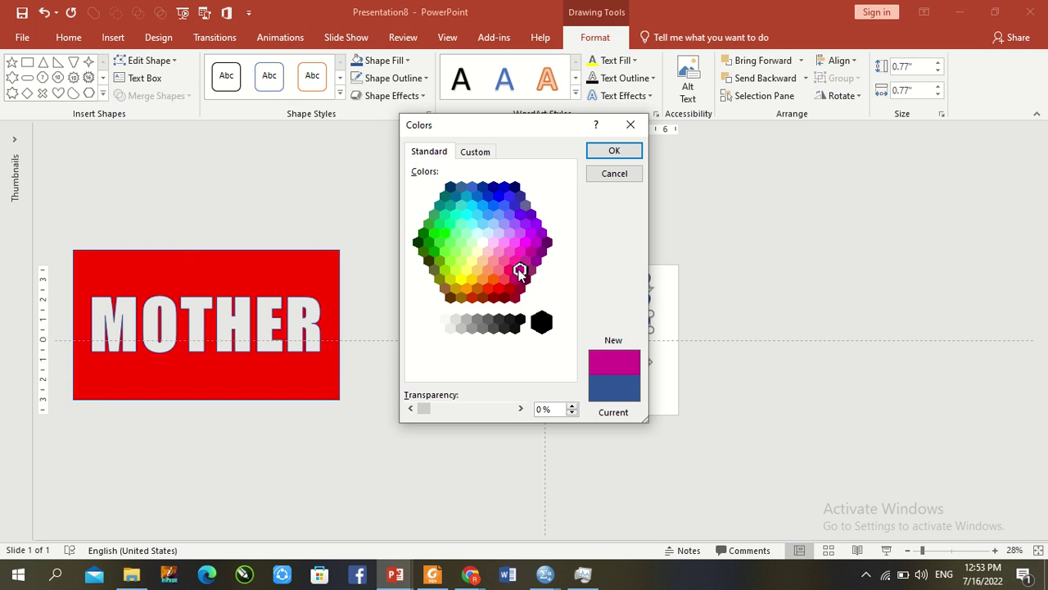
{"action": "left_click", "coordinate": [606, 153]}
{"action": "left_click", "coordinate": [765, 284]}
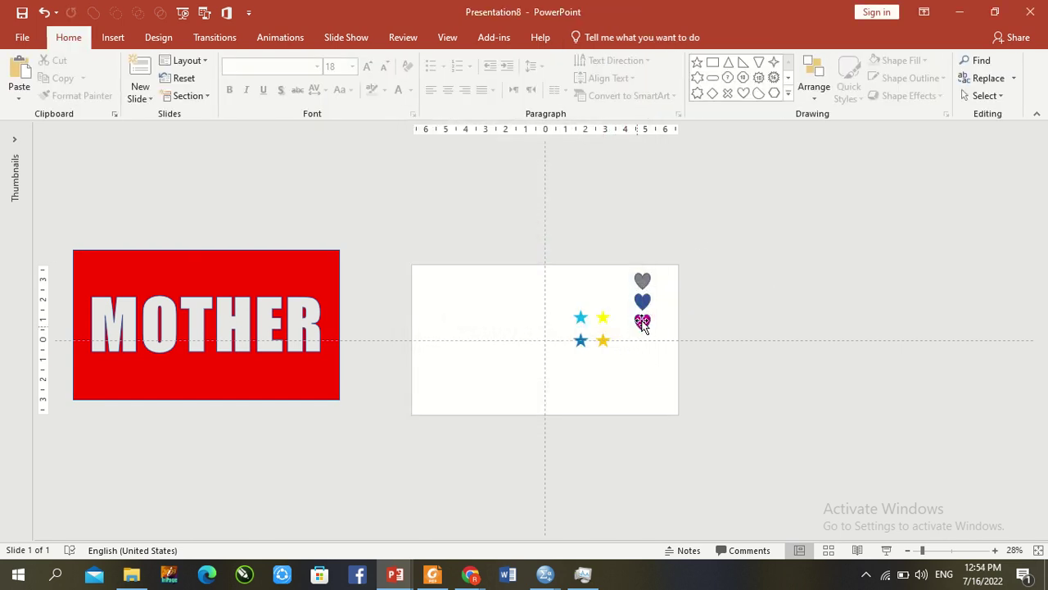
Move the magenta heart just right of the slide's centre and the yellow star onto the vertical guide above the centre.
{"action": "mouse_move", "coordinate": [642, 322]}
{"action": "left_mouse_down"}
{"action": "mouse_move", "coordinate": [639, 369]}
{"action": "mouse_move", "coordinate": [642, 361]}
{"action": "mouse_move", "coordinate": [595, 393]}
{"action": "mouse_move", "coordinate": [555, 402]}
{"action": "left_mouse_up"}
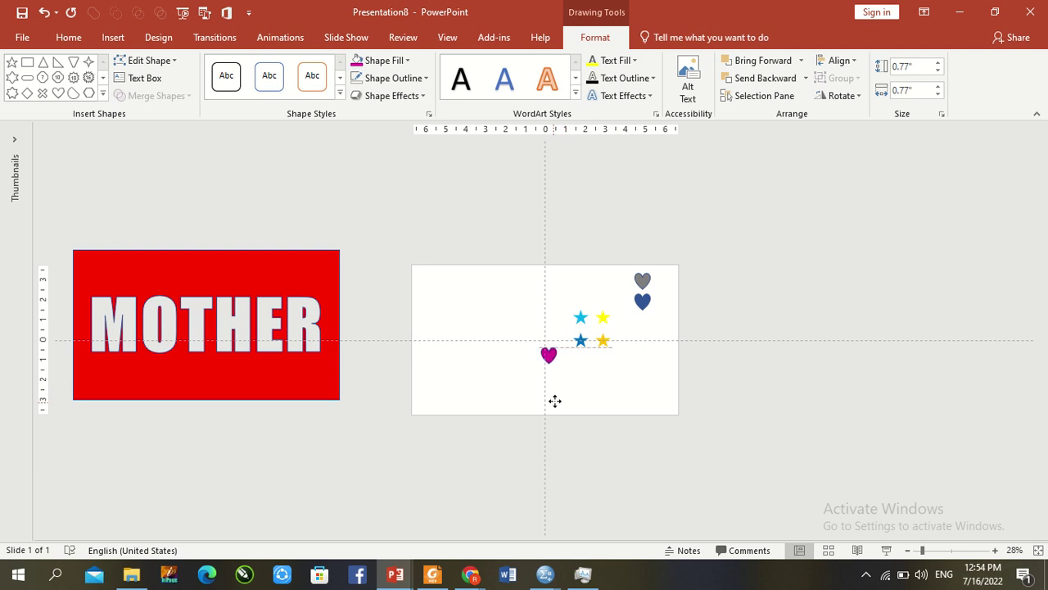
{"action": "left_click_drag", "start_coordinate": [555, 400], "coordinate": [545, 354]}
{"action": "left_click", "coordinate": [602, 323]}
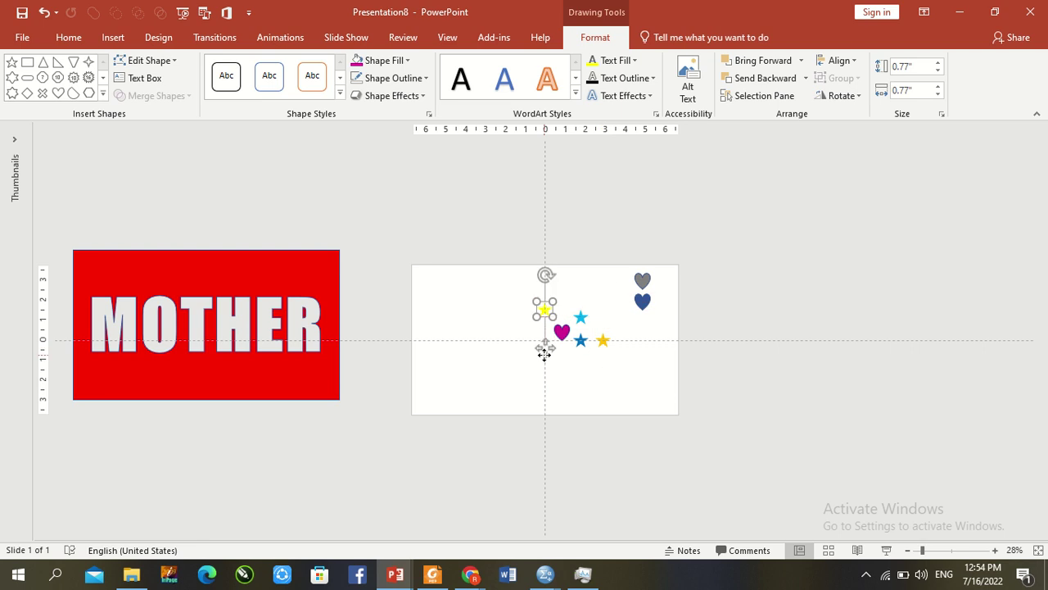
Move the dark blue heart to the vertical guide just below the slide's centre and the orange star beneath the magenta heart.
{"action": "left_click", "coordinate": [644, 303]}
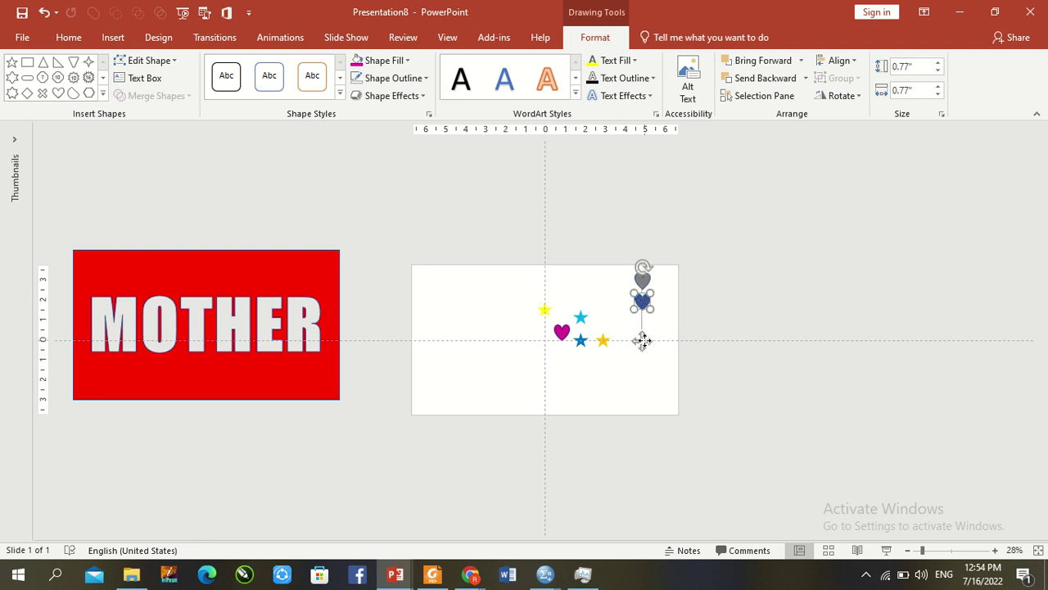
{"action": "left_click_drag", "start_coordinate": [642, 342], "coordinate": [543, 387]}
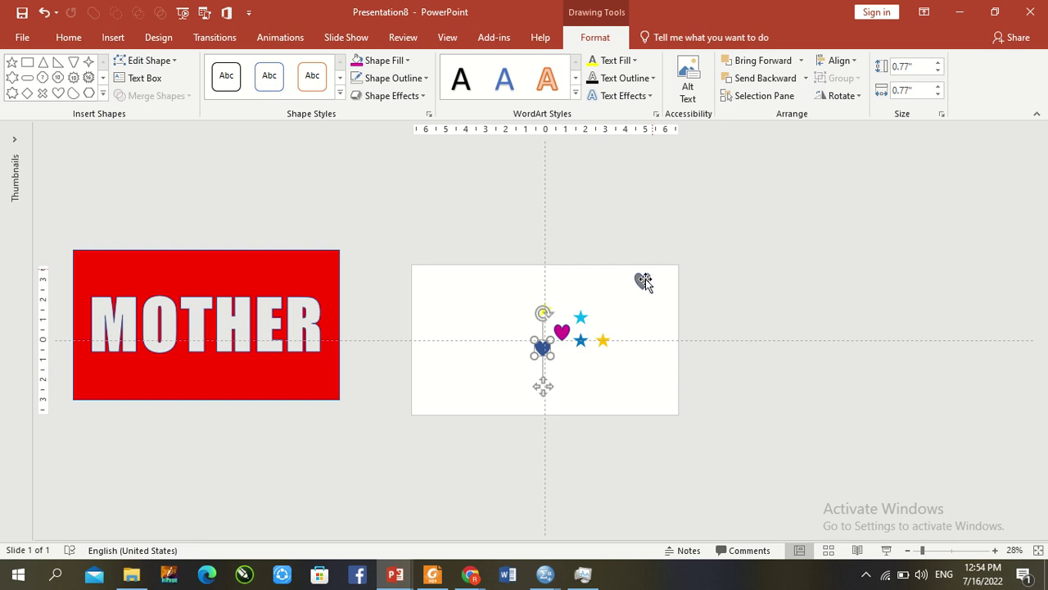
{"action": "left_click", "coordinate": [603, 340]}
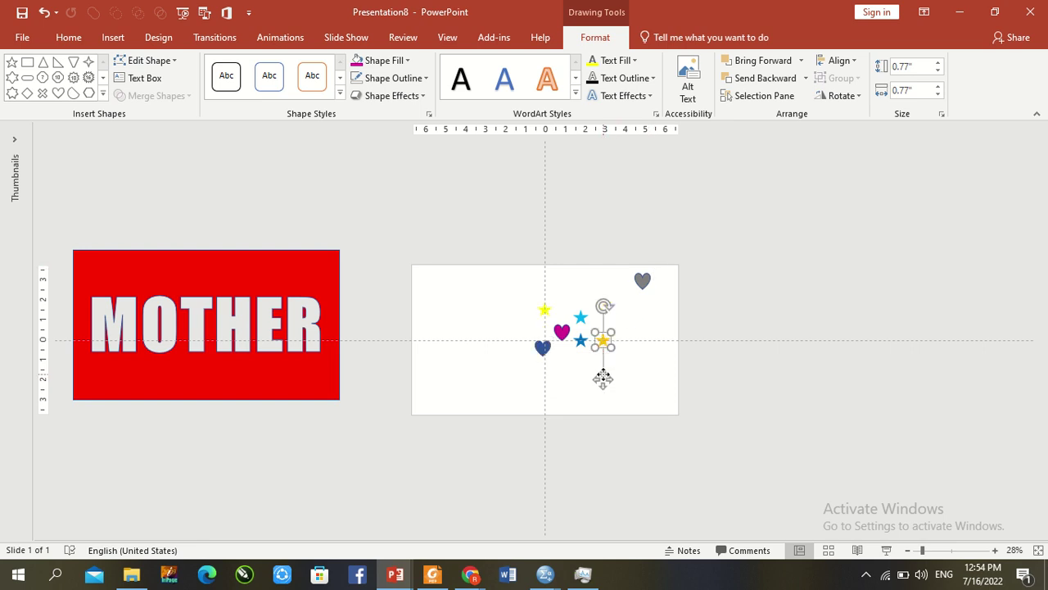
{"action": "left_click_drag", "start_coordinate": [602, 378], "coordinate": [563, 388]}
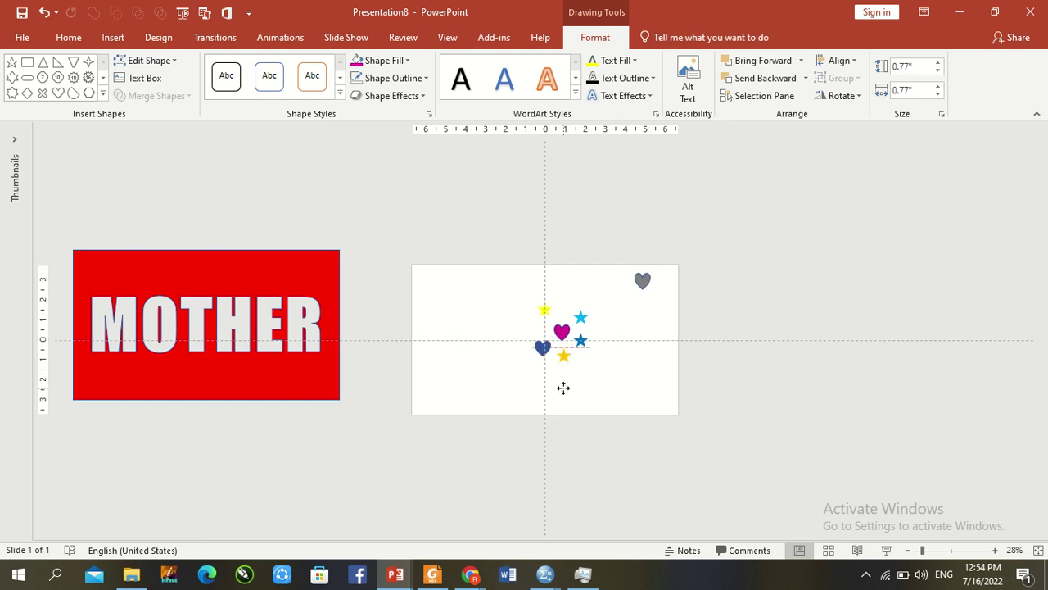
Move the grey heart beside the yellow star, directly above the magenta heart.
{"action": "left_click", "coordinate": [640, 284]}
{"action": "left_click_drag", "start_coordinate": [642, 321], "coordinate": [565, 353]}
{"action": "left_click", "coordinate": [598, 368]}
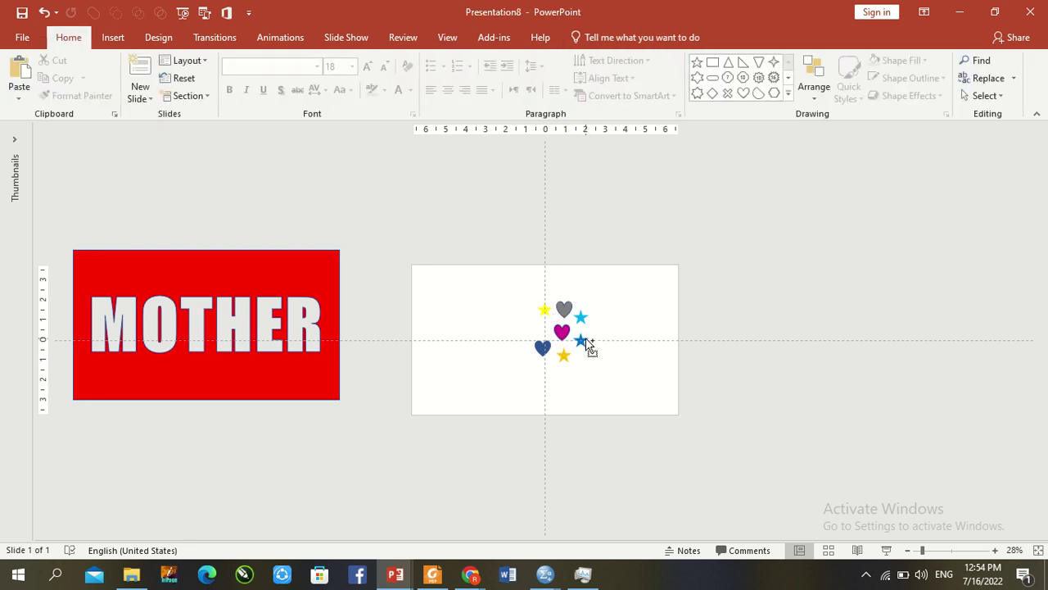
Copy the light blue and blue stars together to the opposite side of the cluster, beside the yellow star and dark blue heart.
{"action": "left_click", "coordinate": [583, 342]}
{"action": "left_click", "coordinate": [586, 316], "text": "ctrl"}
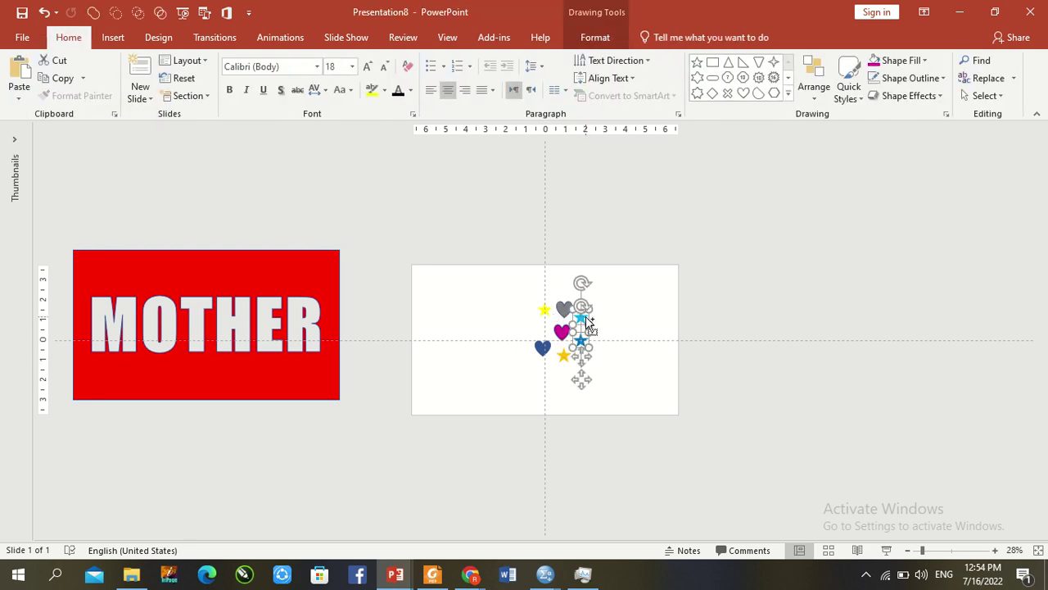
{"action": "left_click_drag", "start_coordinate": [582, 361], "coordinate": [532, 371]}
Move the yellow star slightly down, between the hearts and blue stars, and group all the stars and hearts.
{"action": "left_click", "coordinate": [563, 331]}
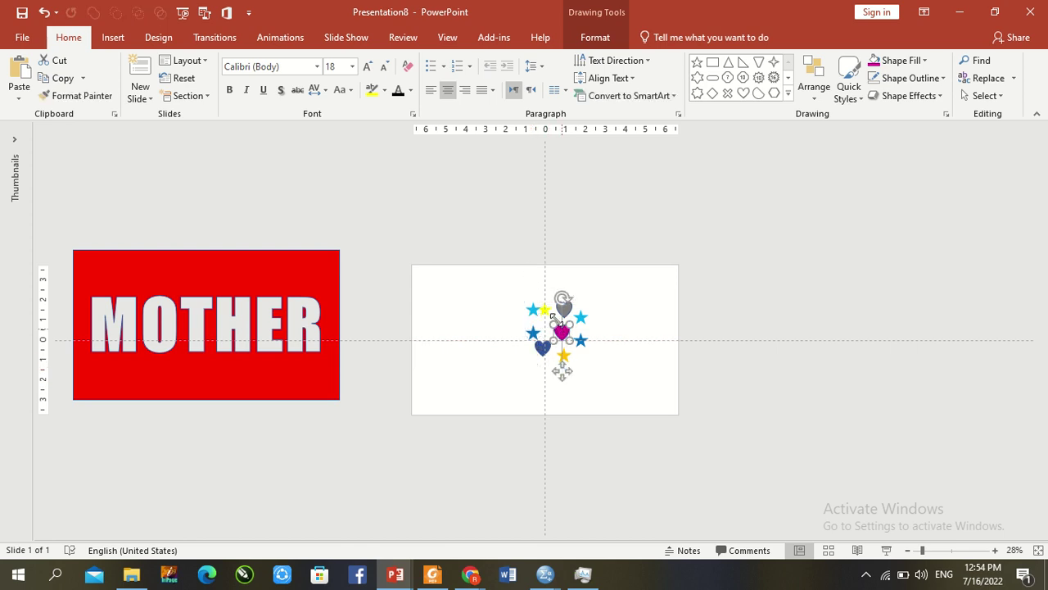
{"action": "left_click", "coordinate": [547, 312]}
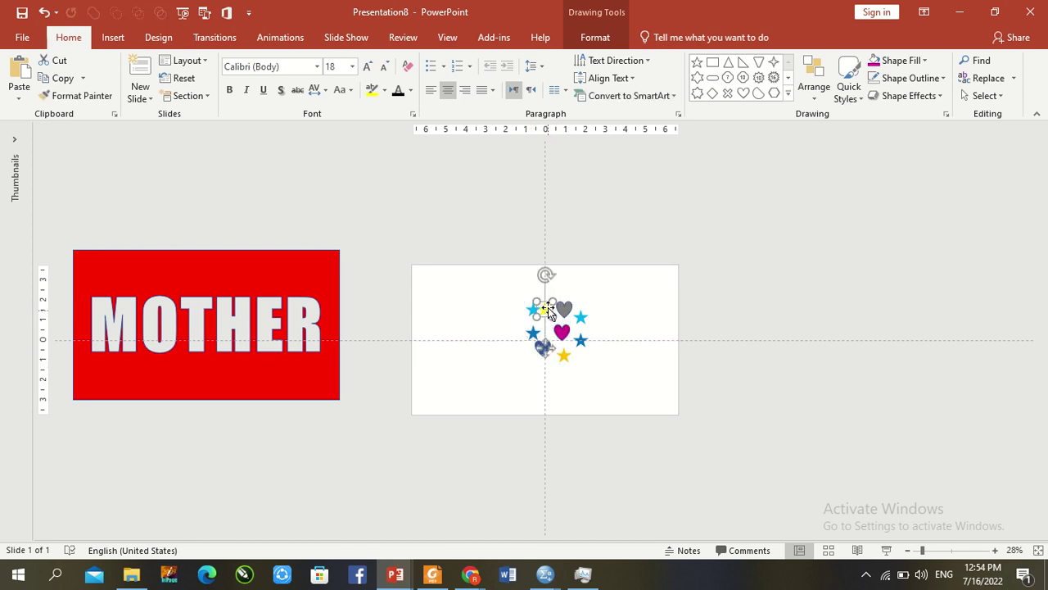
{"action": "left_click_drag", "start_coordinate": [548, 308], "coordinate": [551, 326]}
{"action": "left_click", "coordinate": [614, 310]}
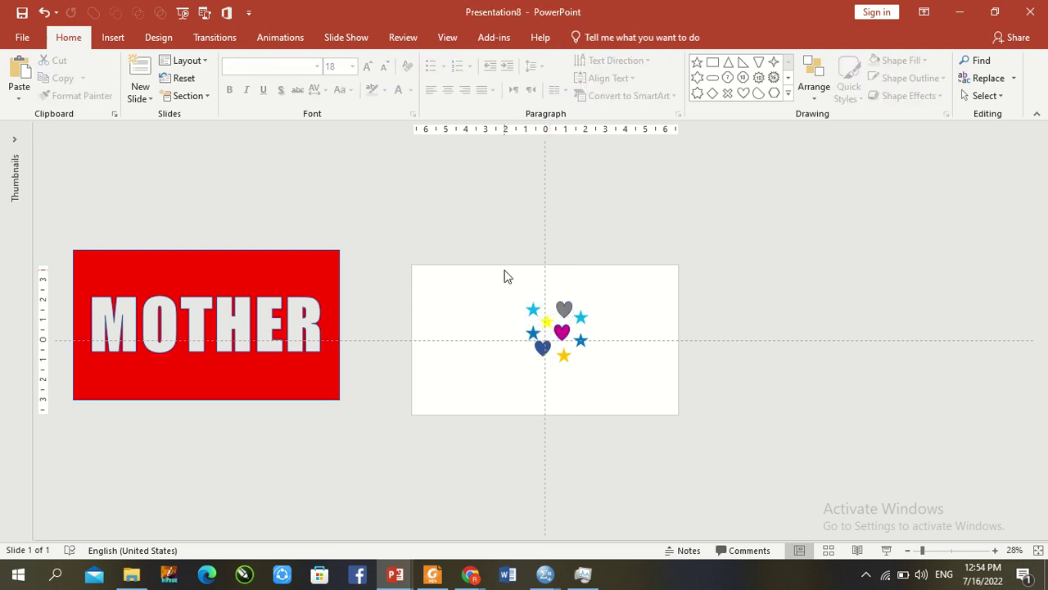
{"action": "left_click_drag", "start_coordinate": [503, 269], "coordinate": [643, 401]}
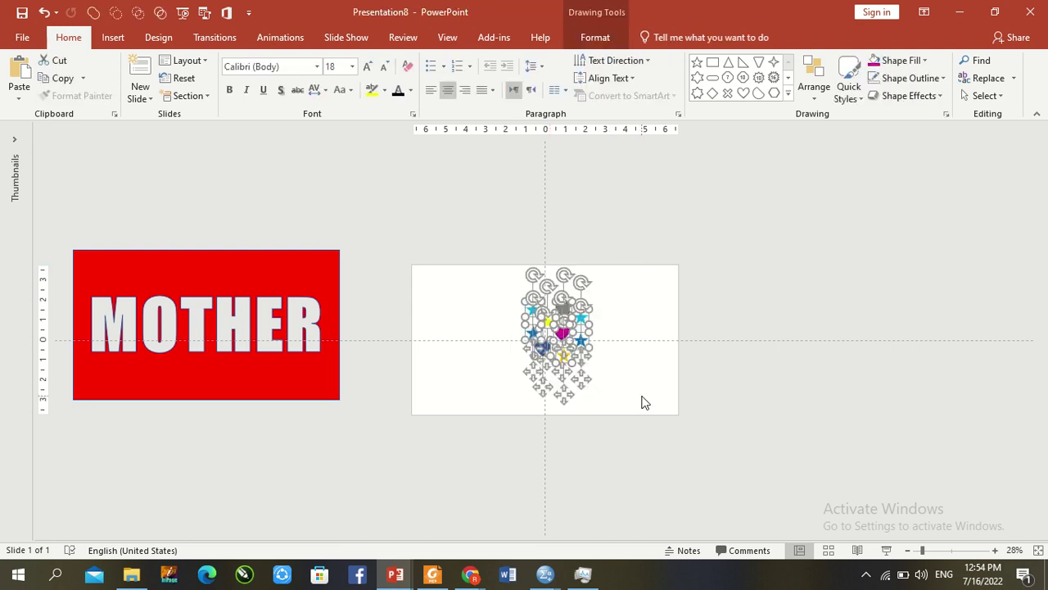
{"action": "key", "text": "ctrl+g"}
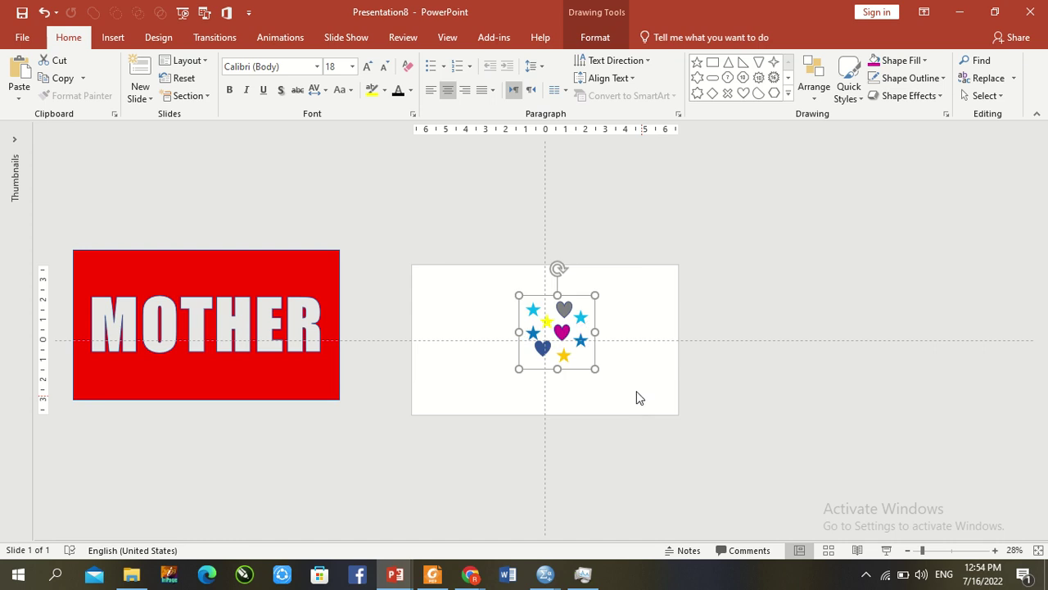
Apply the Spin emphasis animation to the star and heart group and set it to start With Previous.
{"action": "left_click", "coordinate": [299, 42]}
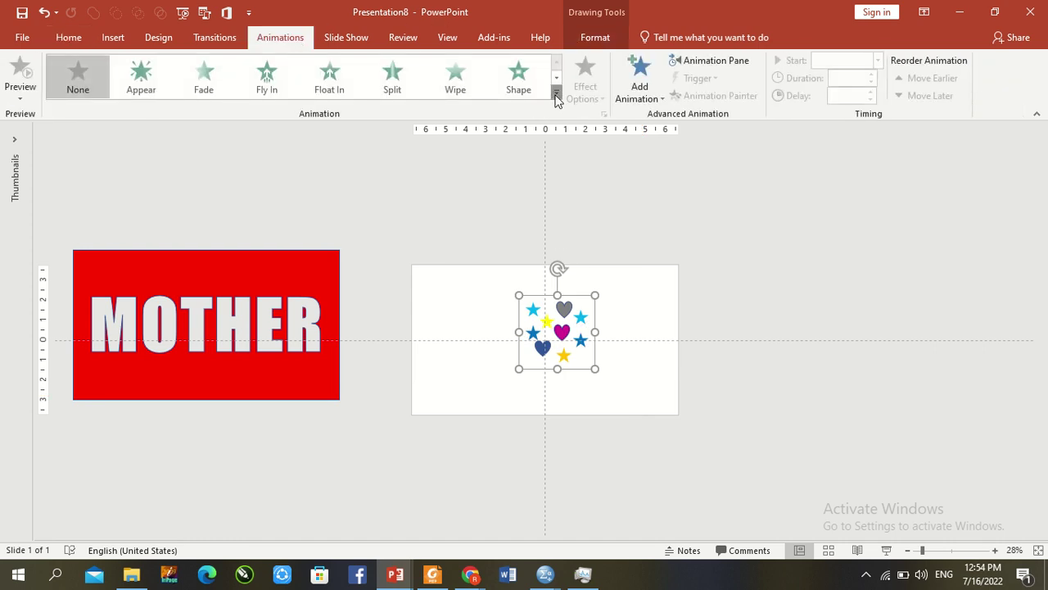
{"action": "left_click", "coordinate": [556, 96]}
{"action": "left_click", "coordinate": [274, 255]}
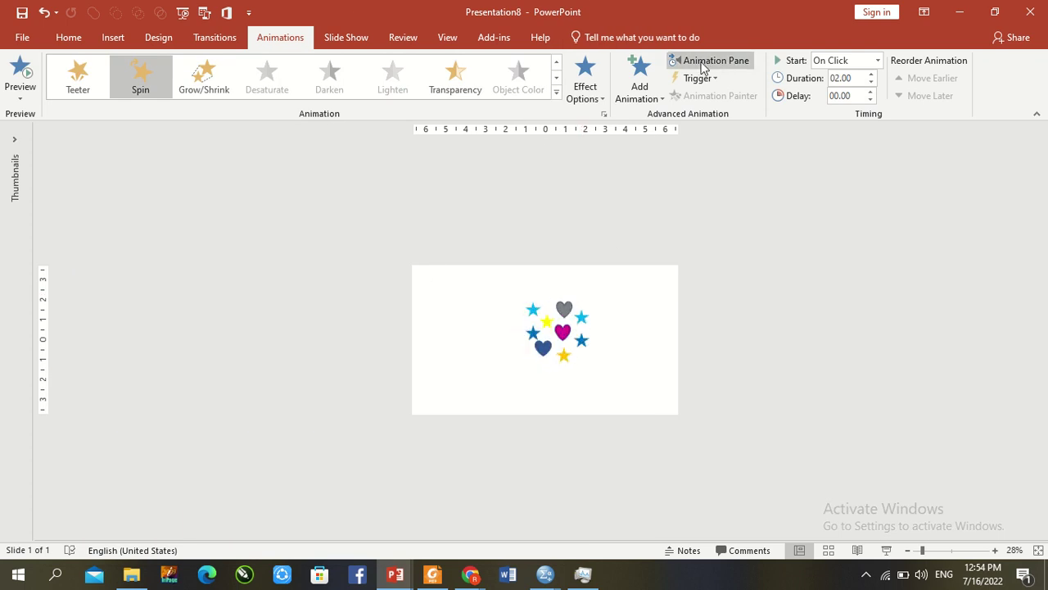
{"action": "left_click", "coordinate": [877, 60]}
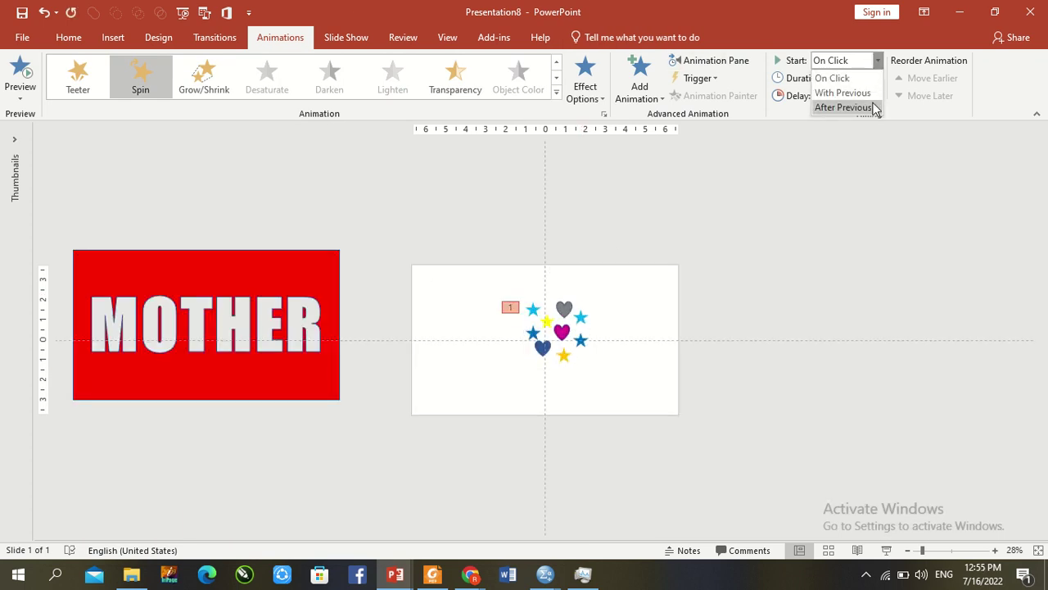
{"action": "left_click", "coordinate": [843, 93]}
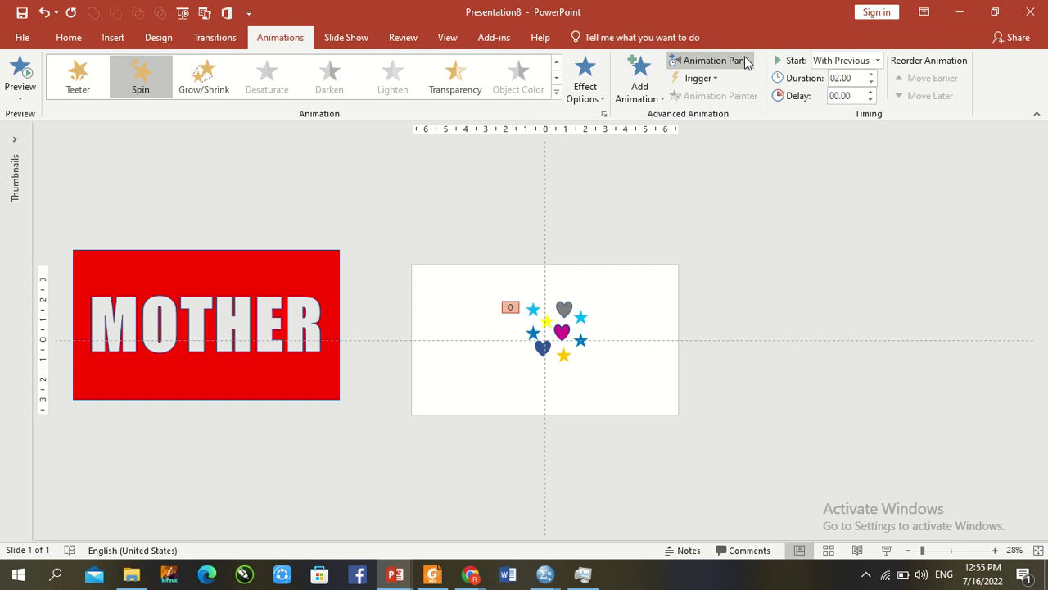
{"action": "left_click", "coordinate": [745, 64]}
{"action": "left_click", "coordinate": [1030, 139]}
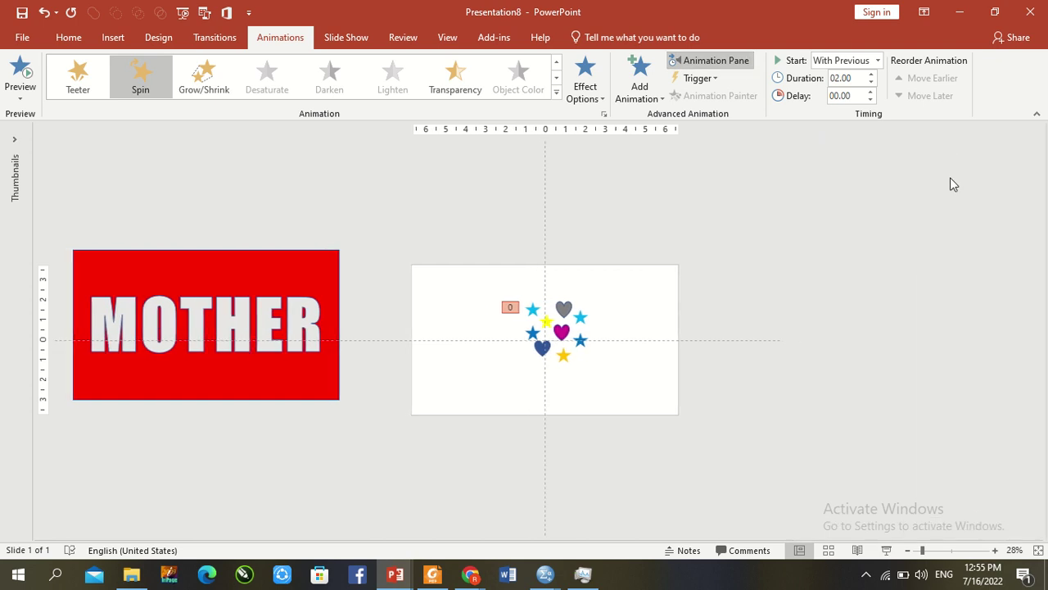
{"action": "left_click", "coordinate": [733, 66]}
{"action": "left_click", "coordinate": [1030, 139]}
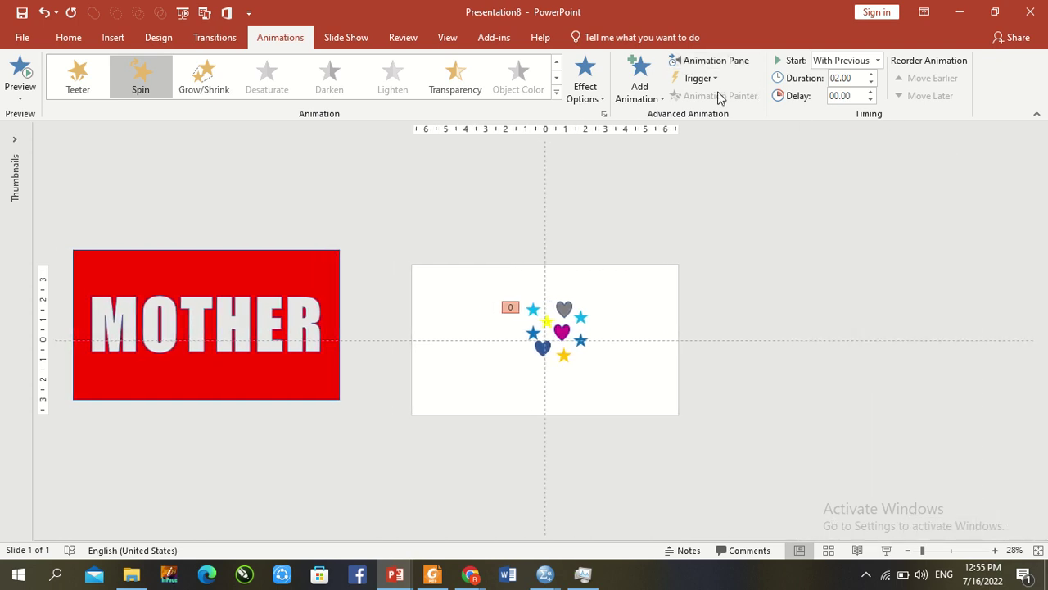
Set the group's Spin animation to repeat Until End of Slide.
{"action": "left_click", "coordinate": [714, 64]}
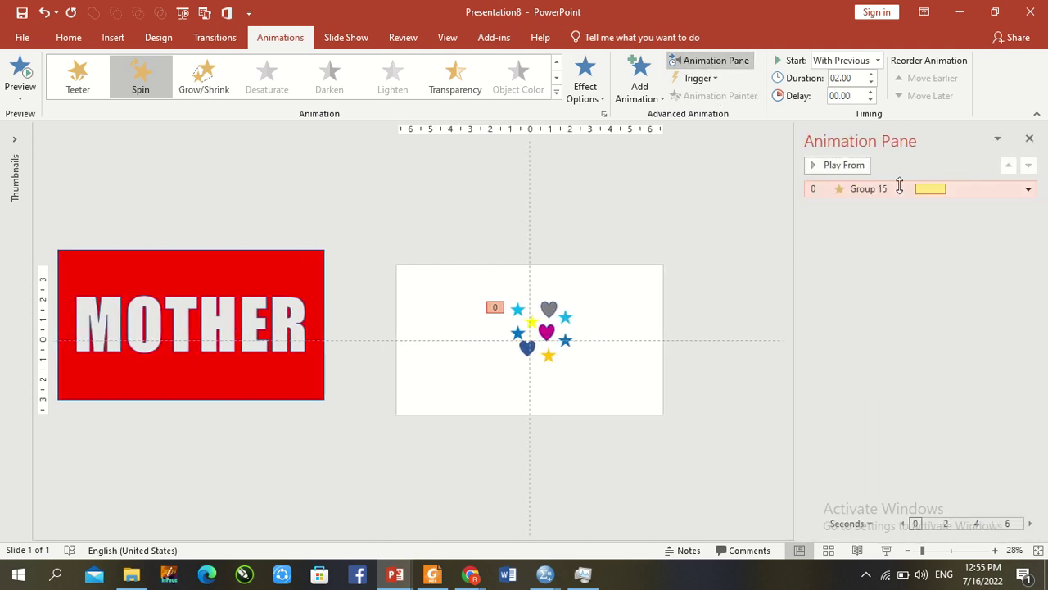
{"action": "double_click", "coordinate": [901, 190]}
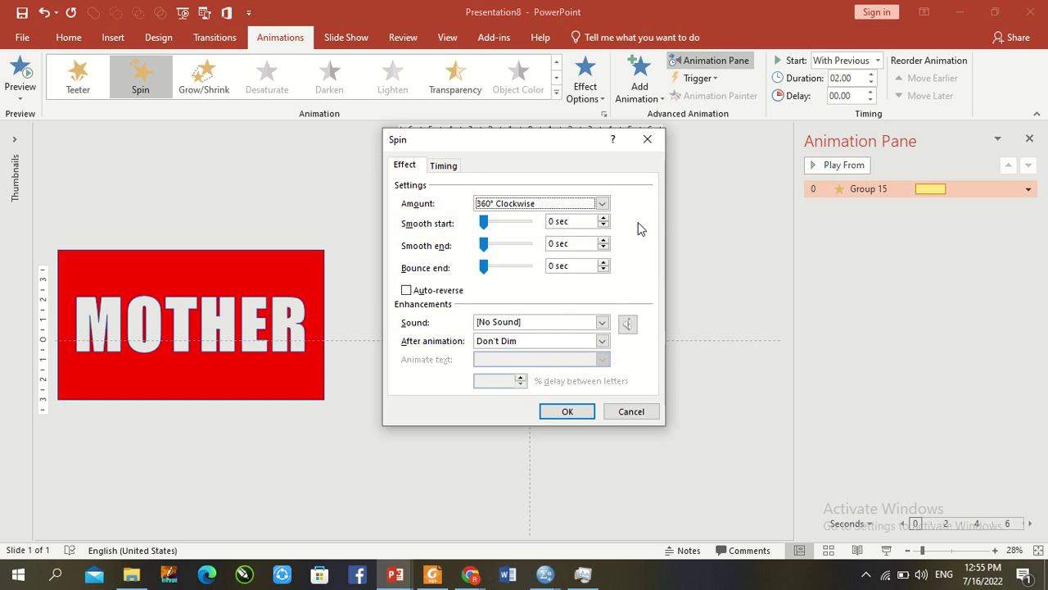
{"action": "left_click", "coordinate": [439, 167]}
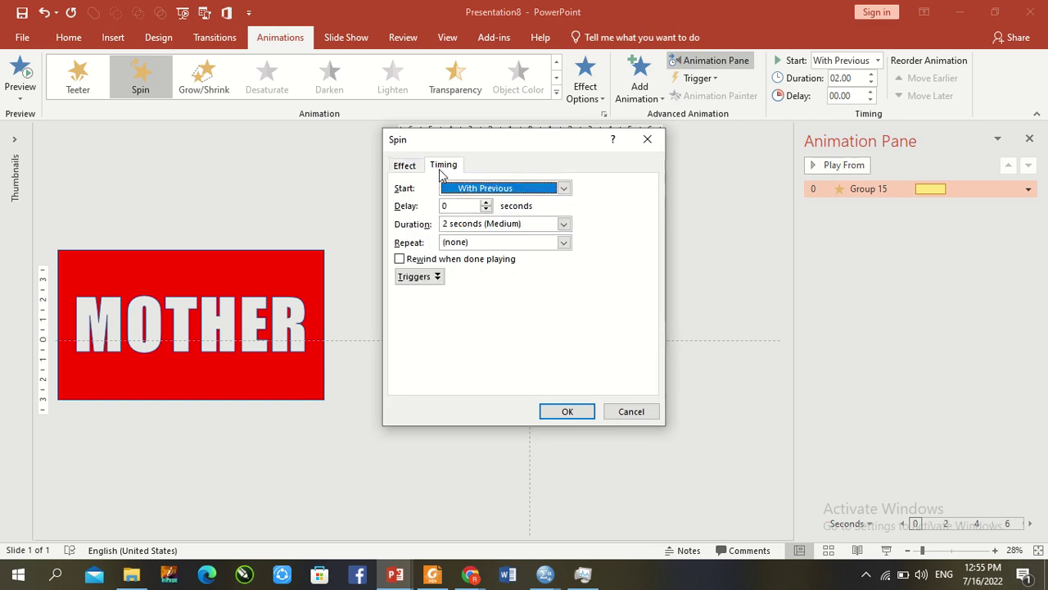
{"action": "left_click", "coordinate": [564, 243]}
{"action": "left_click", "coordinate": [477, 328]}
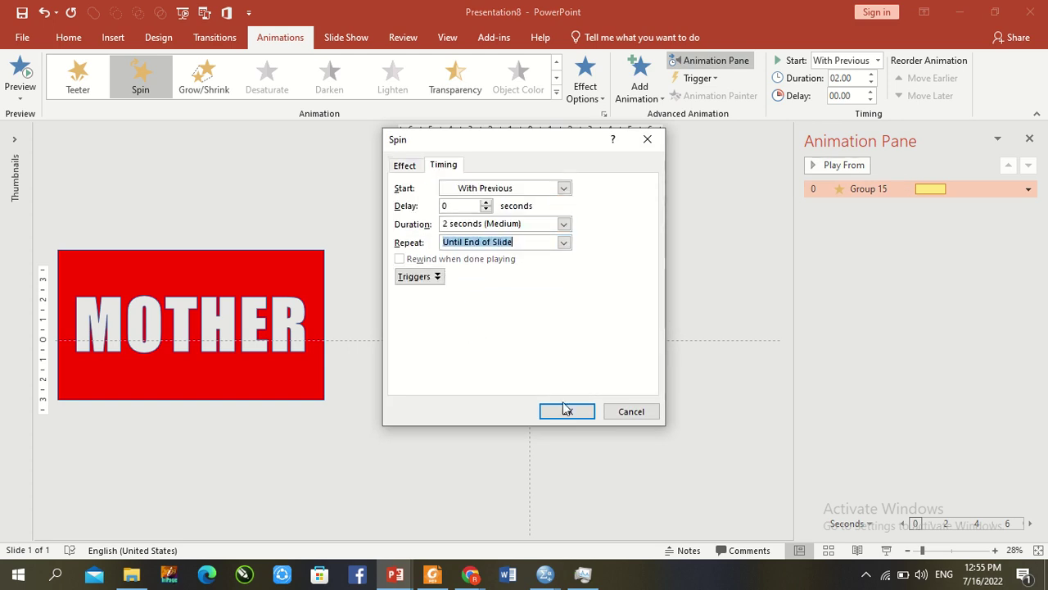
{"action": "left_click", "coordinate": [566, 410]}
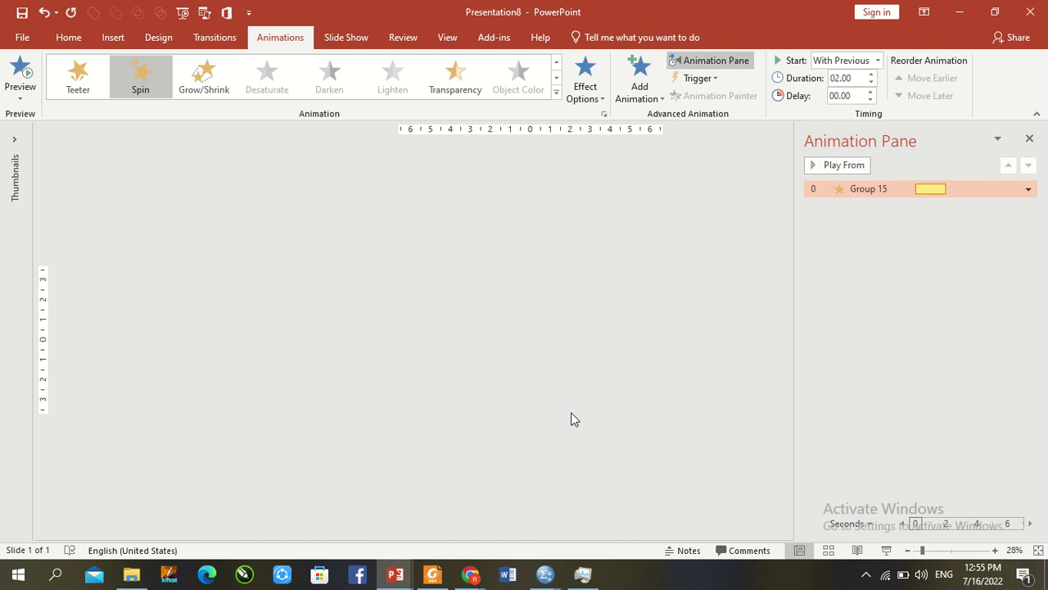
{"action": "left_click", "coordinate": [1028, 142]}
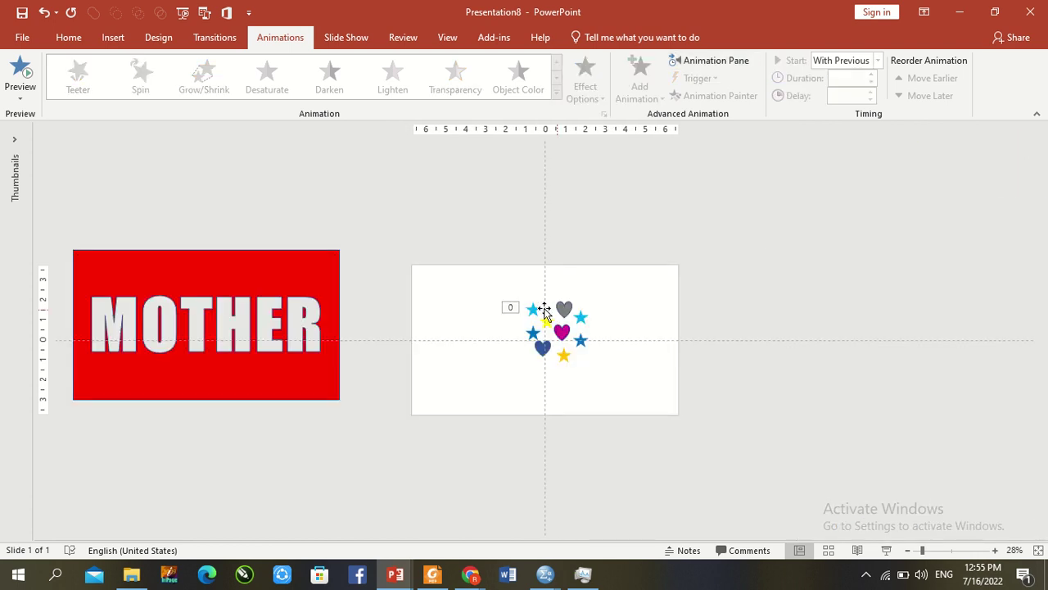
Duplicate the animated star and heart group and place the copy directly to the left of the original.
{"action": "left_click", "coordinate": [544, 307]}
{"action": "key", "text": "ctrl+d"}
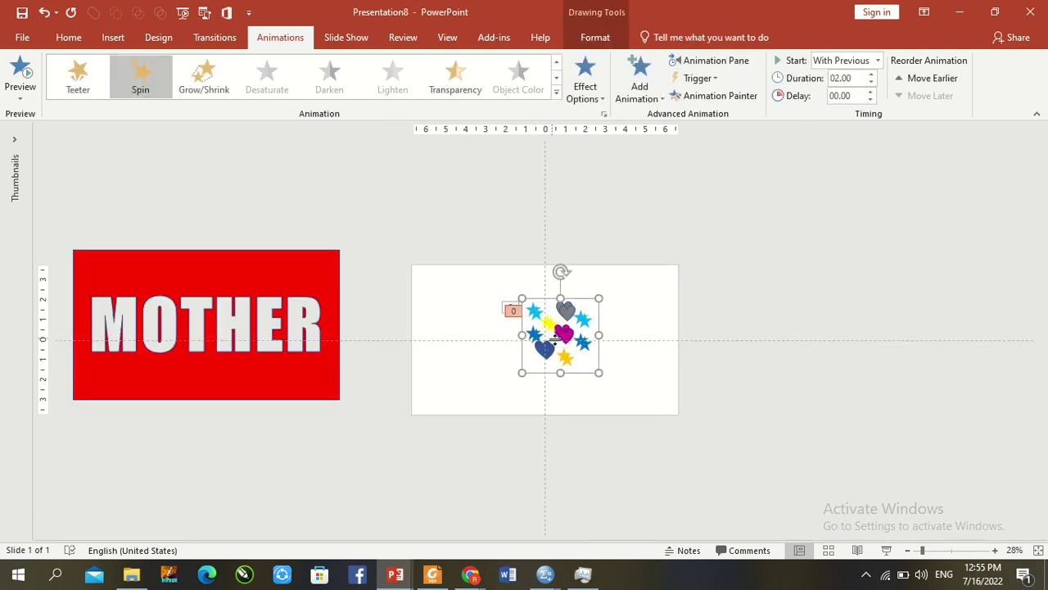
{"action": "left_click_drag", "start_coordinate": [561, 336], "coordinate": [497, 338]}
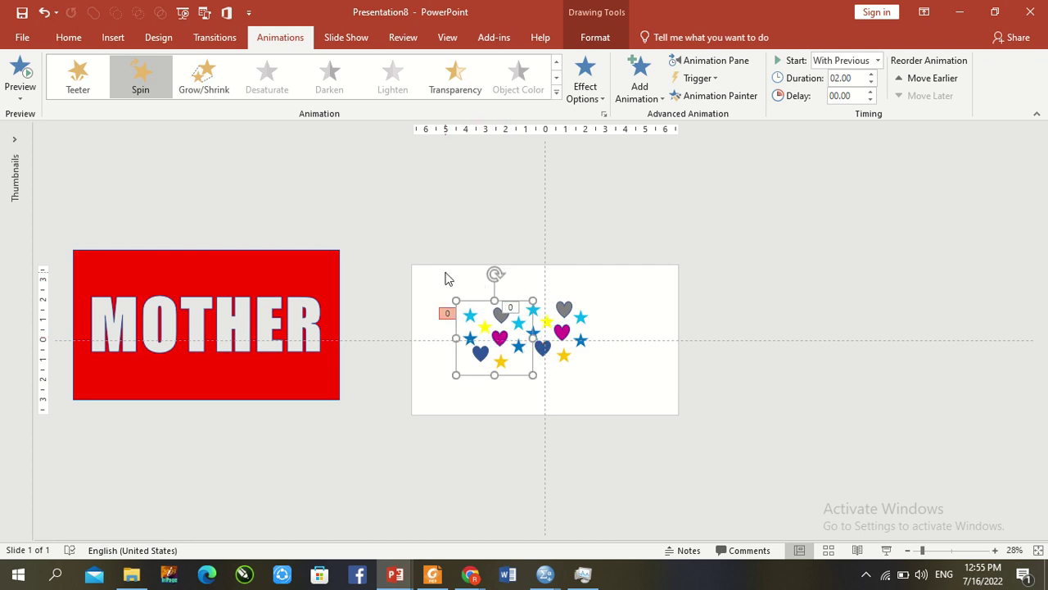
Duplicate both star and heart groups together and spread the copies over the right half of the slide.
{"action": "left_click_drag", "start_coordinate": [429, 270], "coordinate": [647, 424]}
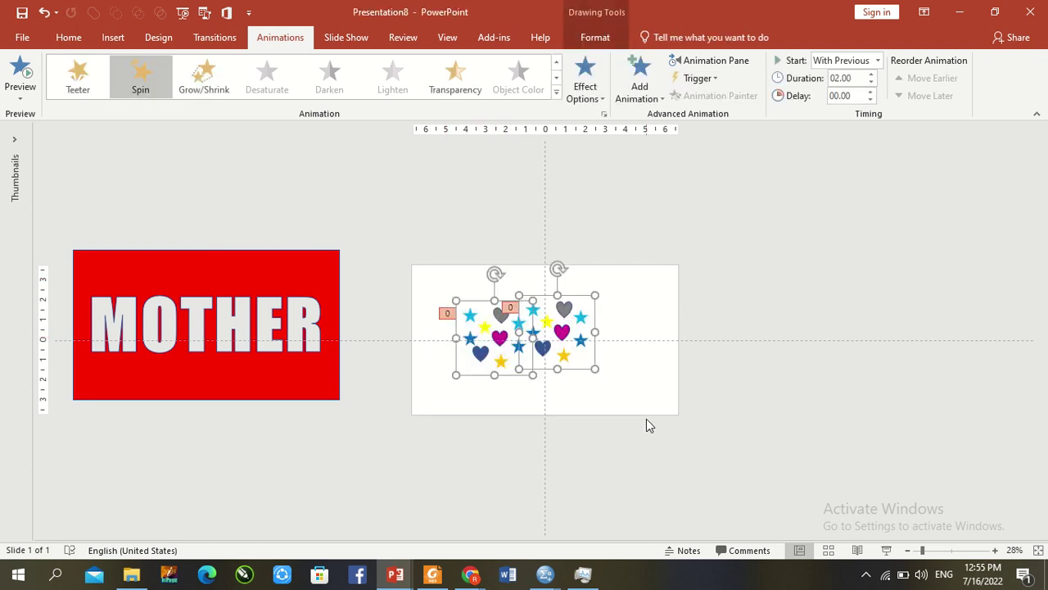
{"action": "key", "text": "ctrl+d"}
{"action": "left_click_drag", "start_coordinate": [558, 343], "coordinate": [640, 330]}
{"action": "key", "text": "ctrl+d"}
{"action": "left_click_drag", "start_coordinate": [658, 419], "coordinate": [647, 366]}
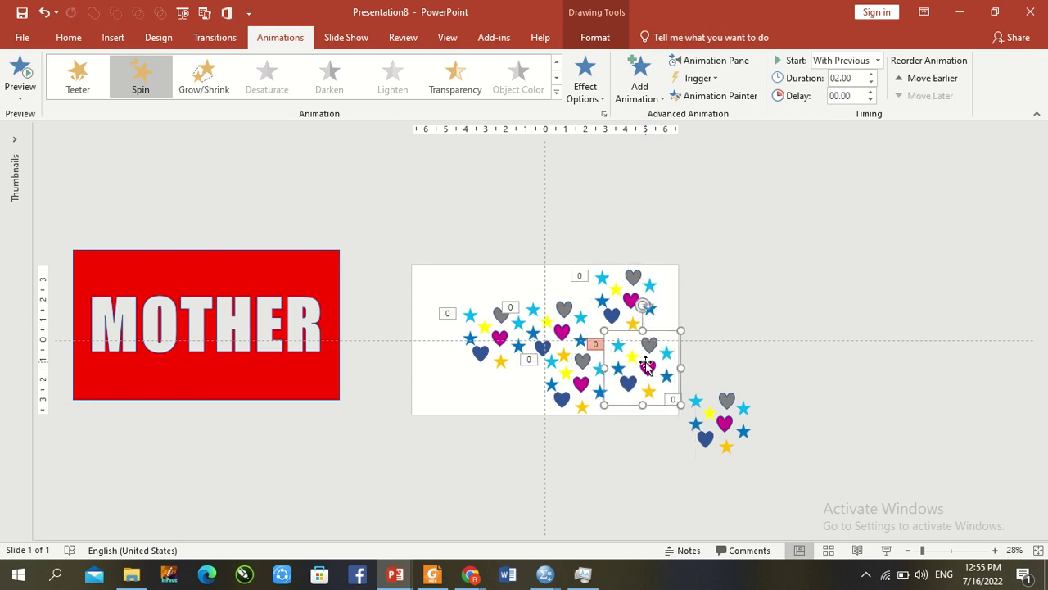
Place further copies of the star and heart group along the slide's upper edge and over its lower left area.
{"action": "left_click", "coordinate": [717, 423]}
{"action": "left_click_drag", "start_coordinate": [728, 418], "coordinate": [525, 307]}
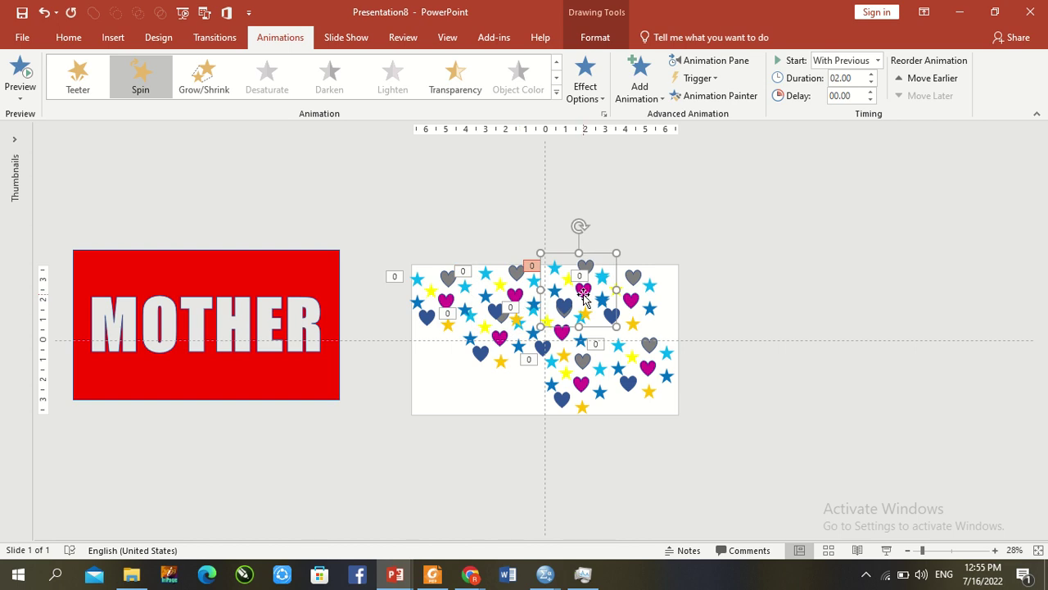
{"action": "left_click_drag", "start_coordinate": [586, 302], "coordinate": [440, 372]}
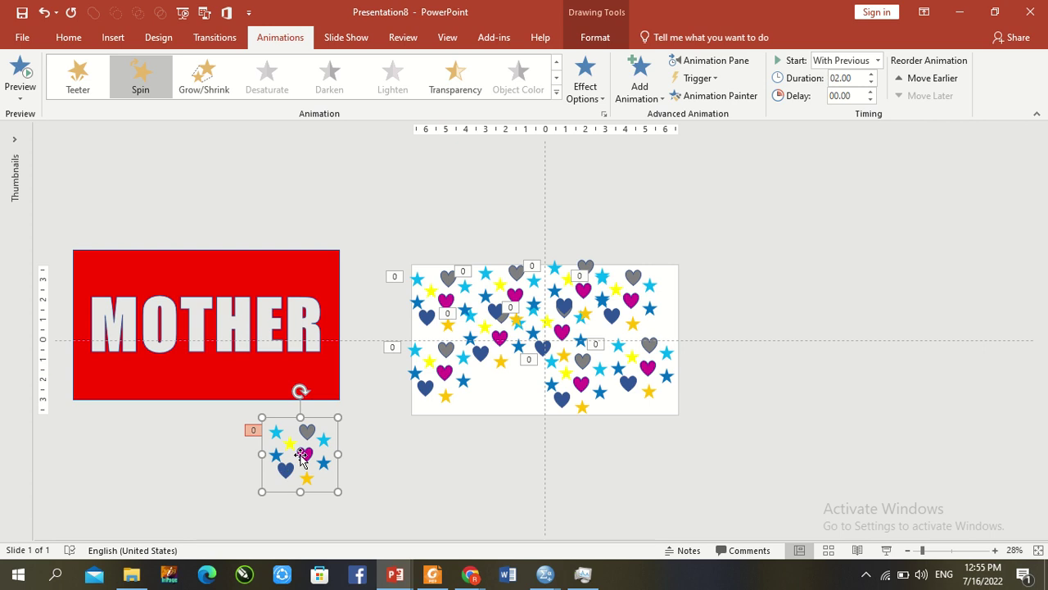
{"action": "left_click_drag", "start_coordinate": [302, 457], "coordinate": [517, 393]}
Bring the red MOTHER rectangle to the front and move it onto the slide, over the star and heart groups.
{"action": "left_click", "coordinate": [302, 230]}
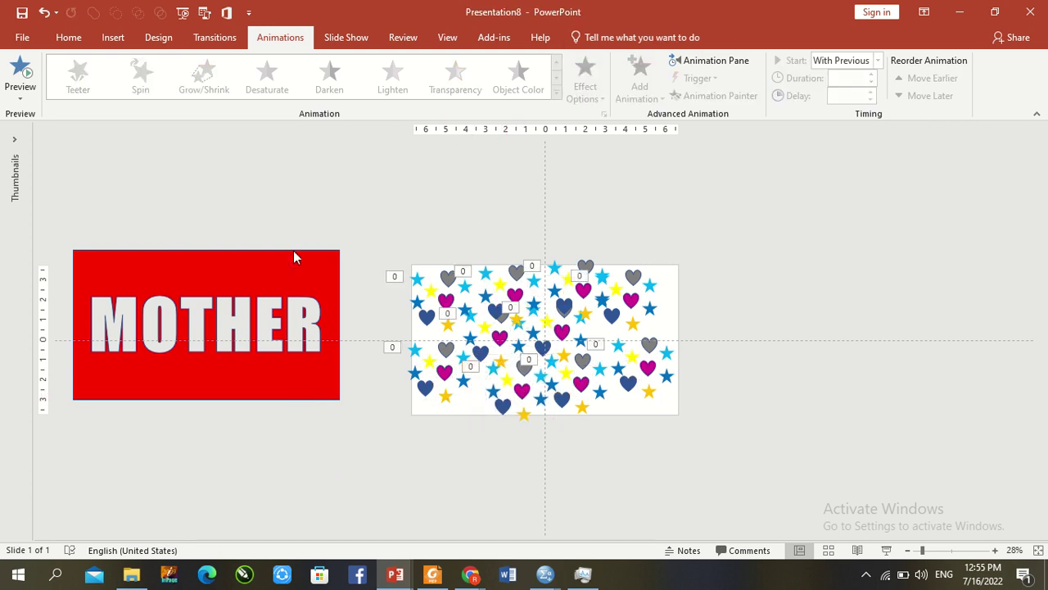
{"action": "left_click", "coordinate": [278, 293]}
{"action": "mouse_move", "coordinate": [568, 10]}
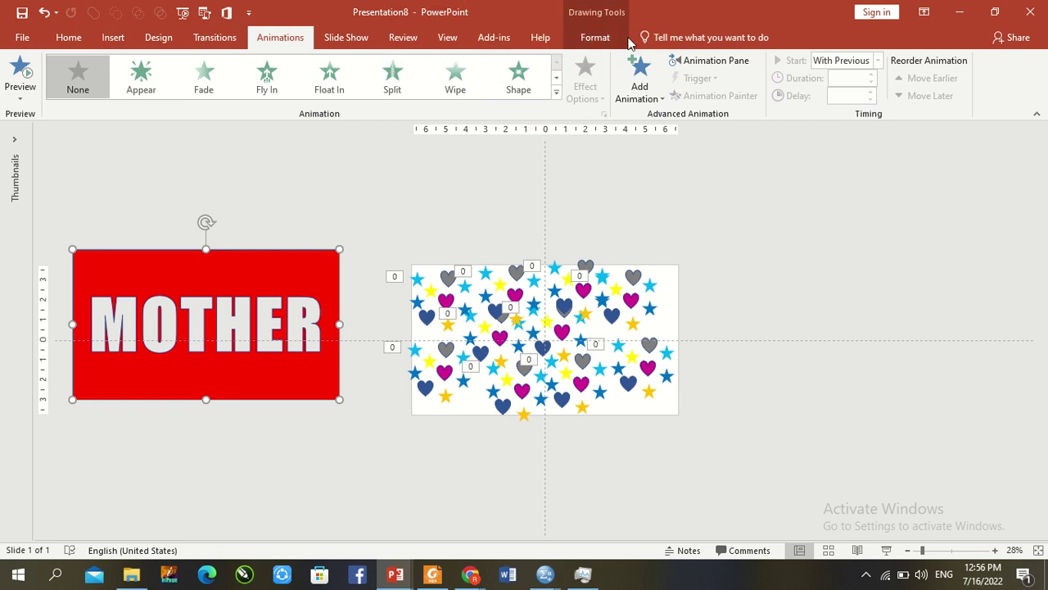
{"action": "left_click", "coordinate": [596, 37]}
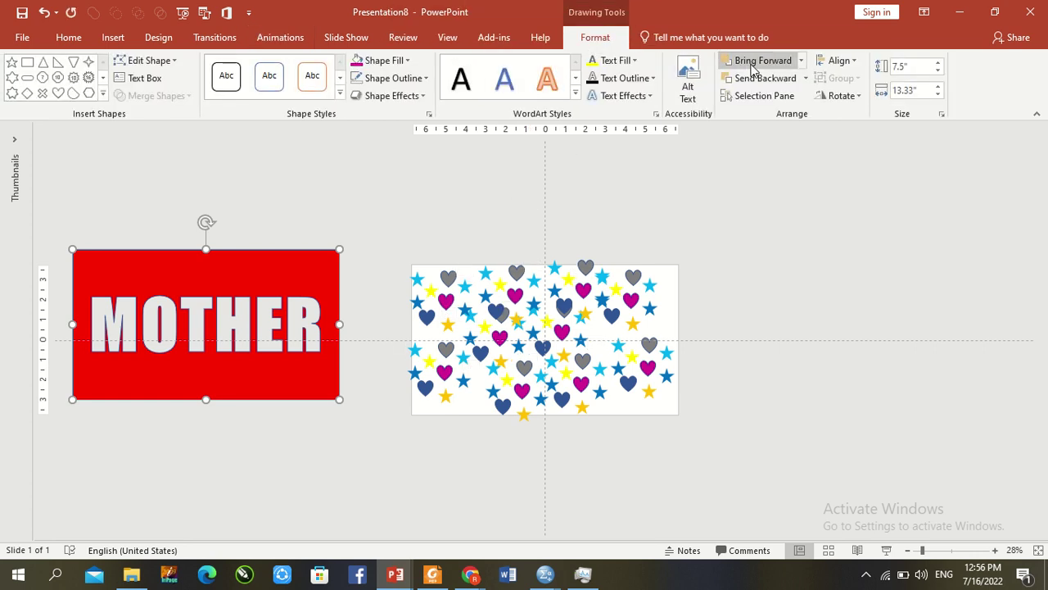
{"action": "left_click", "coordinate": [801, 62]}
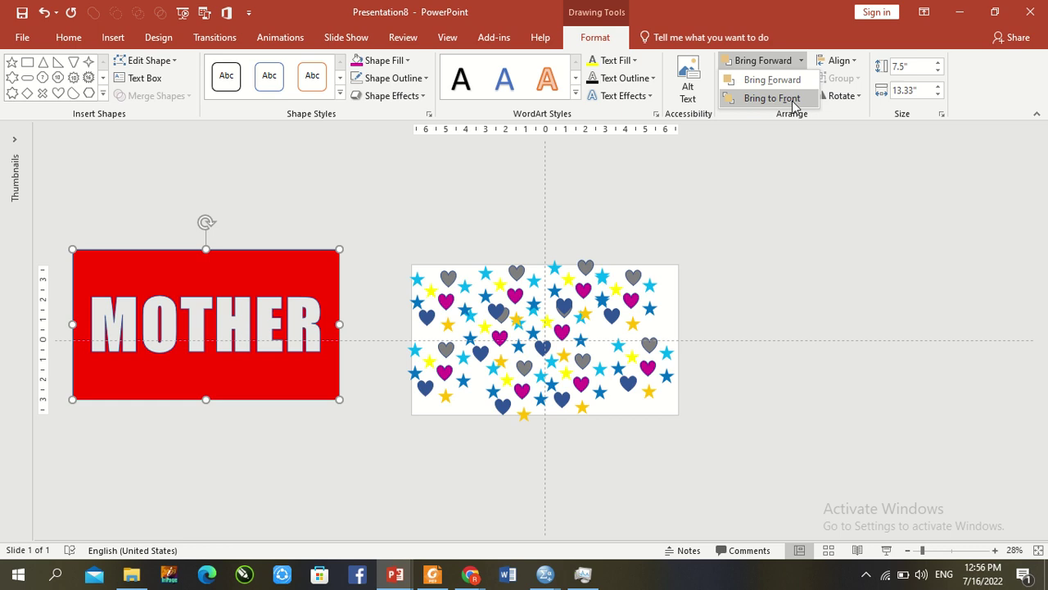
{"action": "left_click", "coordinate": [771, 98]}
{"action": "left_click", "coordinate": [375, 263]}
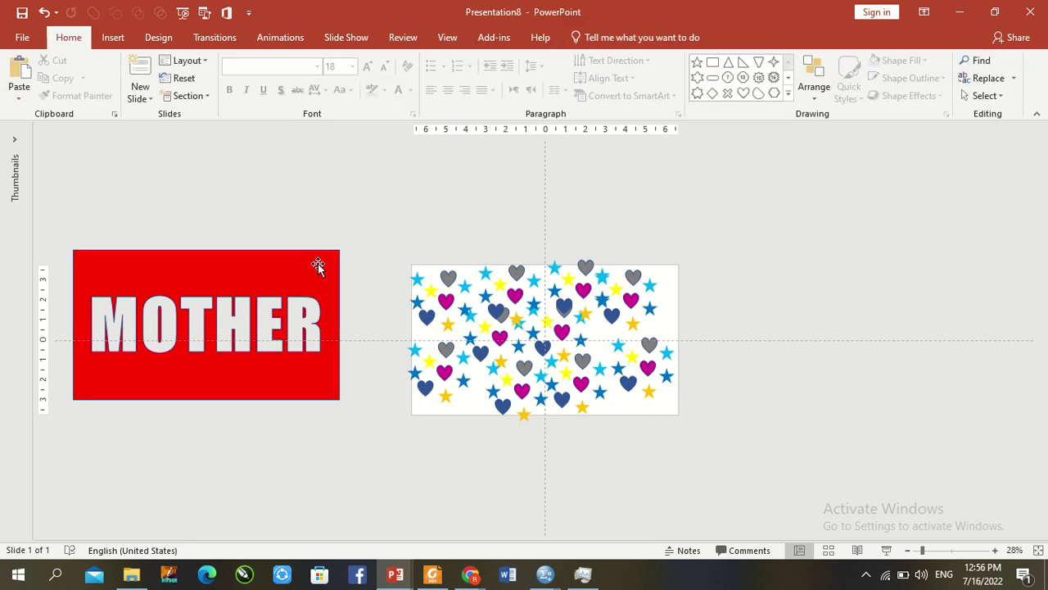
{"action": "left_click_drag", "start_coordinate": [295, 271], "coordinate": [631, 287]}
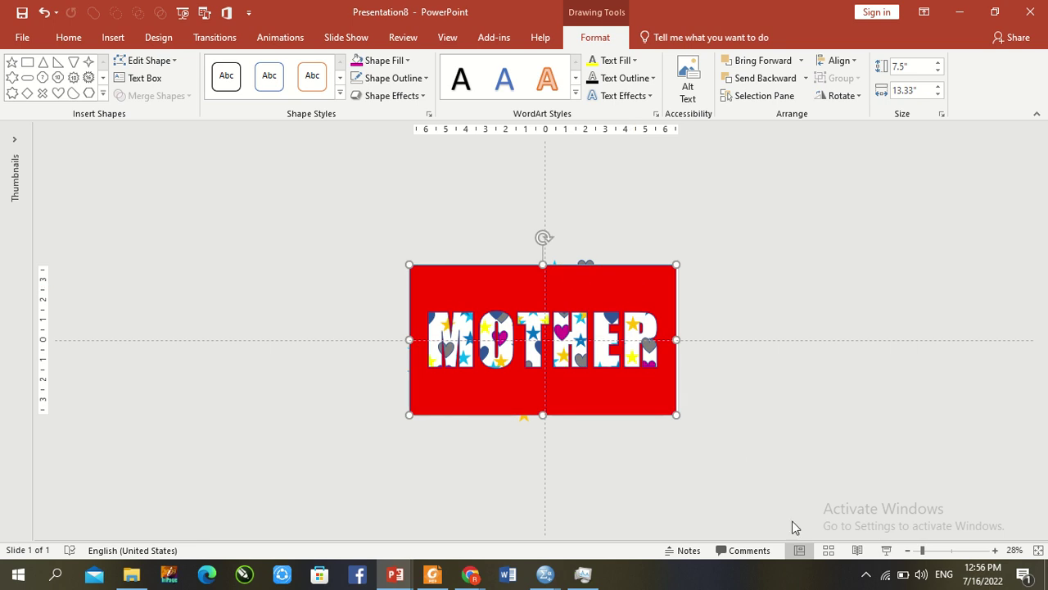
Preview the slide as a slide show and nudge the red MOTHER rectangle right to line up with the slide's edges.
{"action": "left_click", "coordinate": [883, 549]}
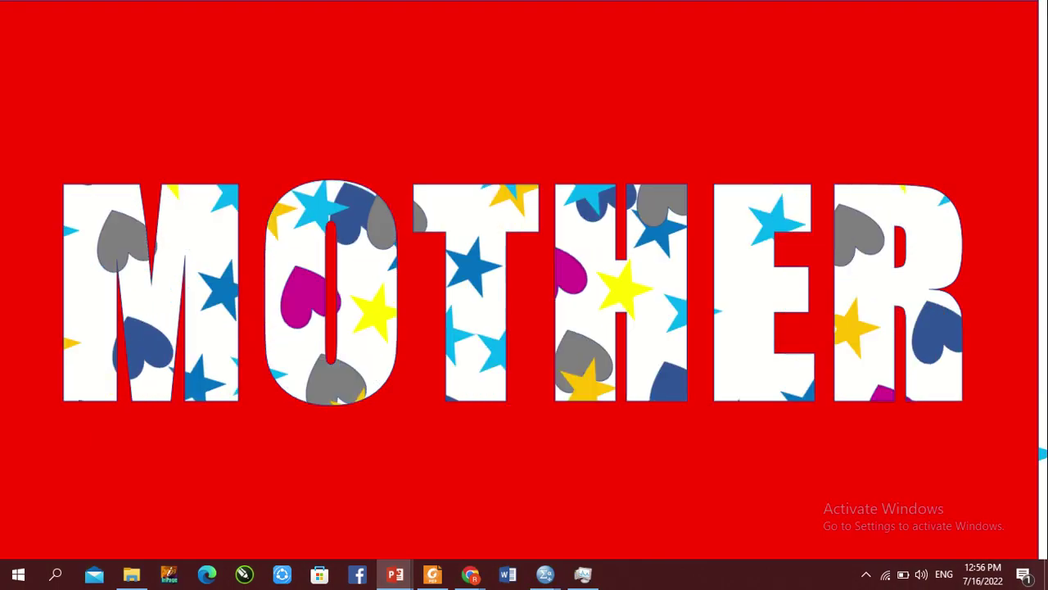
{"action": "key", "text": "Escape"}
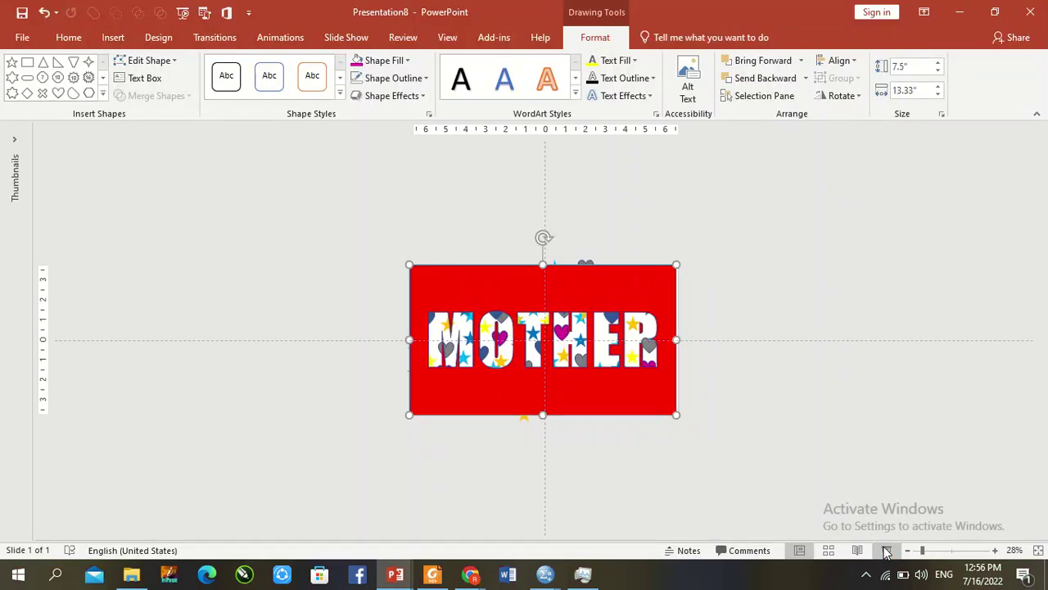
{"action": "key", "text": "Right"}
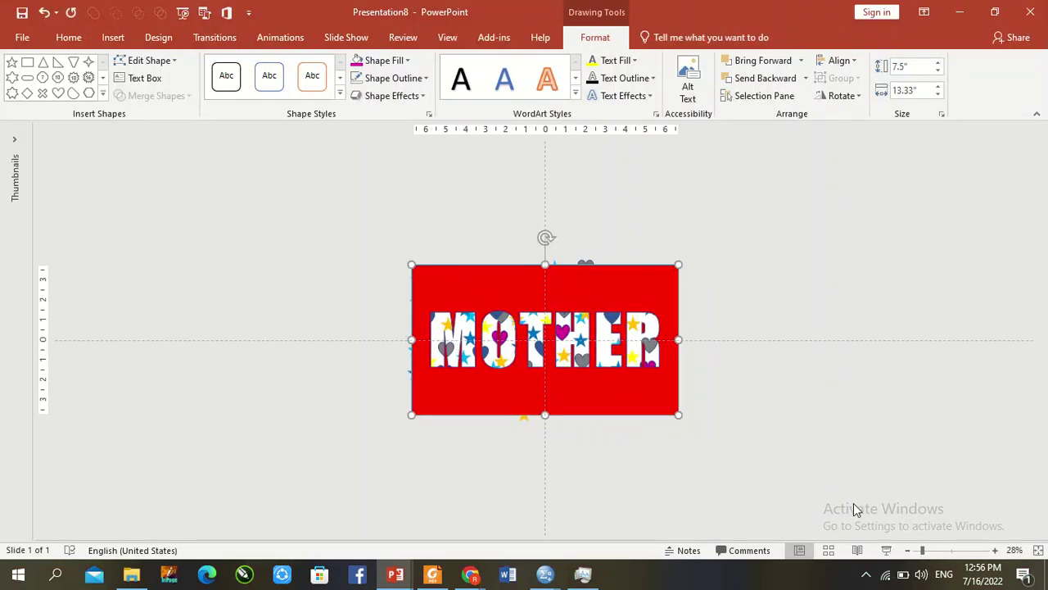
{"action": "key", "text": "Left"}
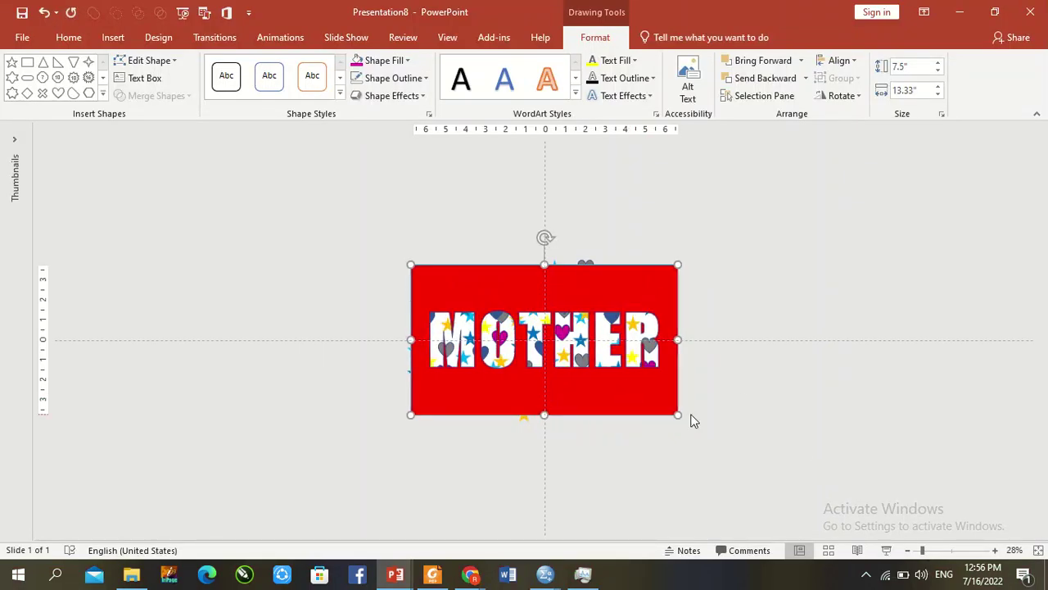
{"action": "left_click", "coordinate": [887, 550]}
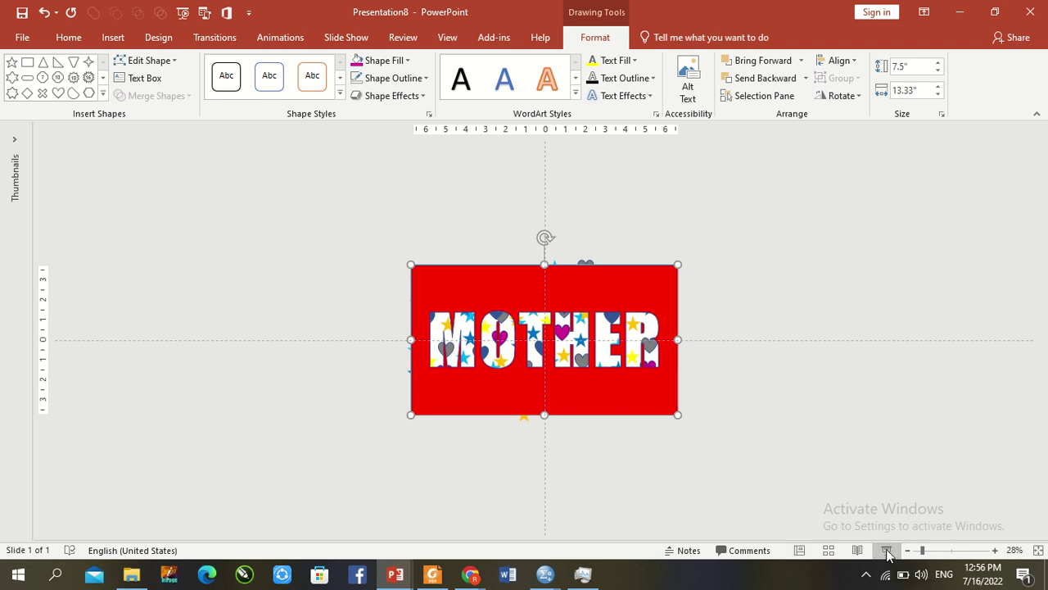